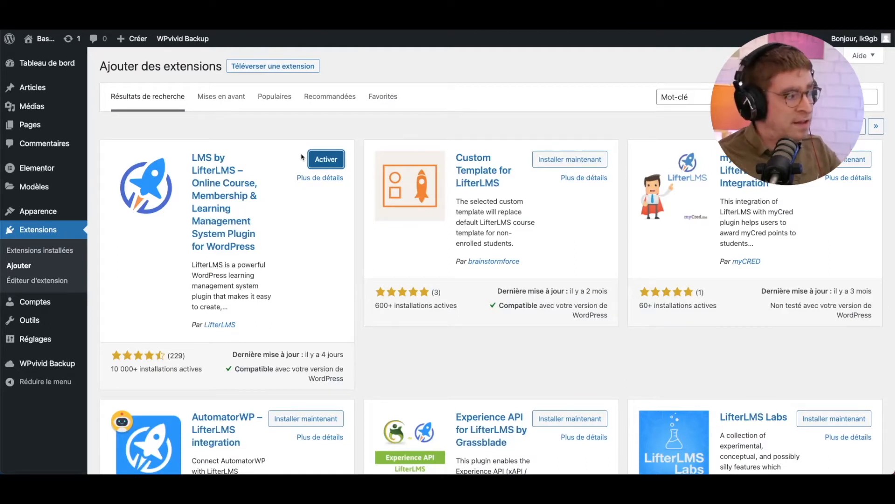
# Activate the LMS by LifterLMS plugin and skip its setup wizard.
pyautogui.click(308, 151)
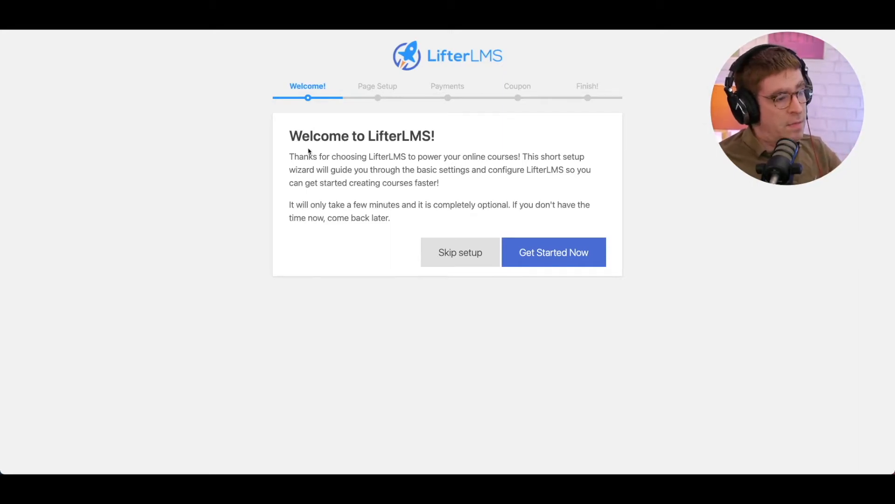
pyautogui.press('super+equal')
pyautogui.press('super+equal')
pyautogui.press('super+equal')
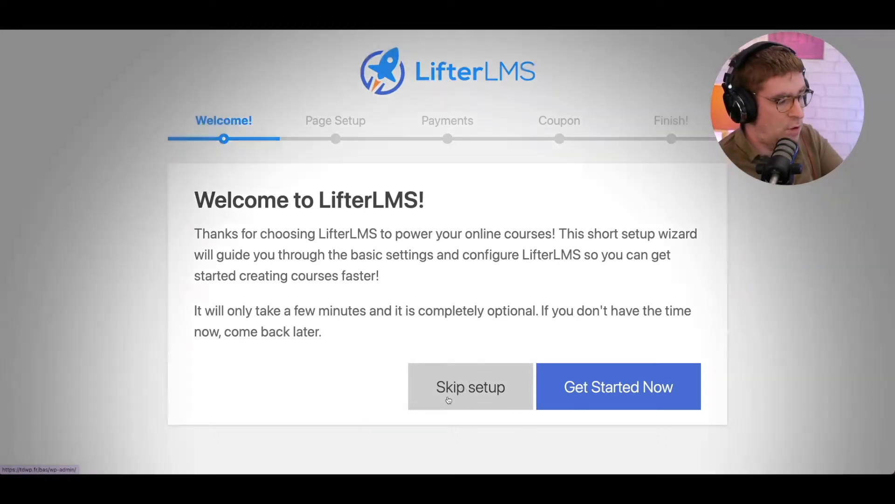
pyautogui.click(447, 397)
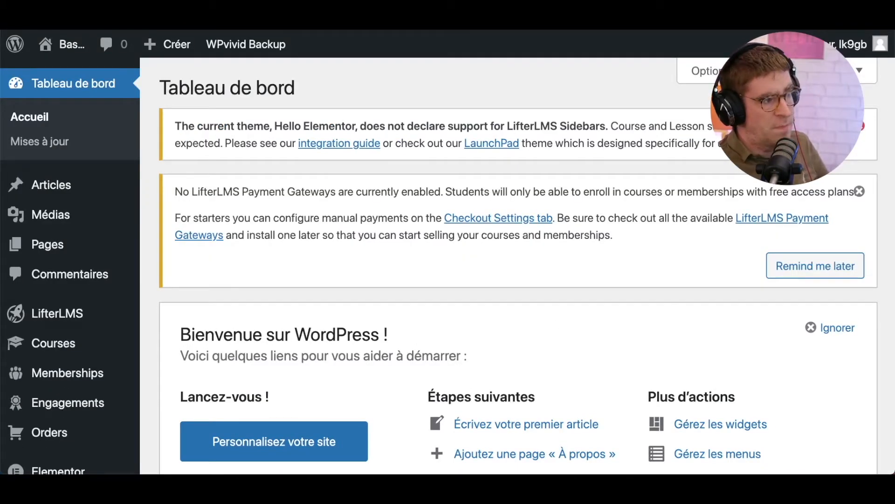
# Dismiss the LifterLMS sidebar-support and payment-gateway notices on the dashboard.
pyautogui.click(863, 125)
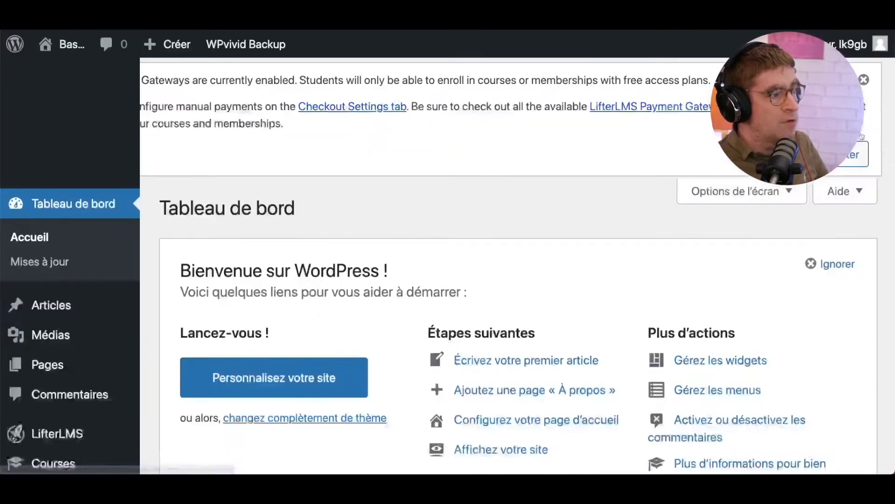
pyautogui.click(863, 125)
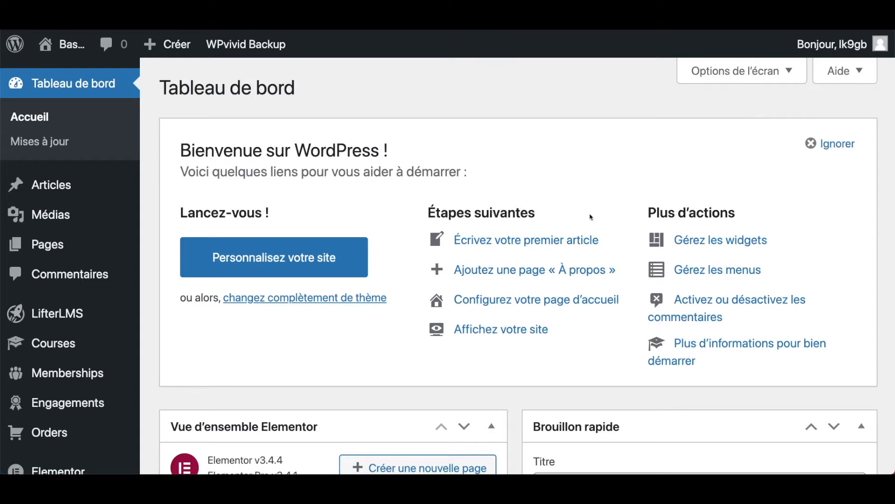
# Create a new LifterLMS course titled "Mon fabuleux cours de test".
pyautogui.scroll(-2, 192, 333)
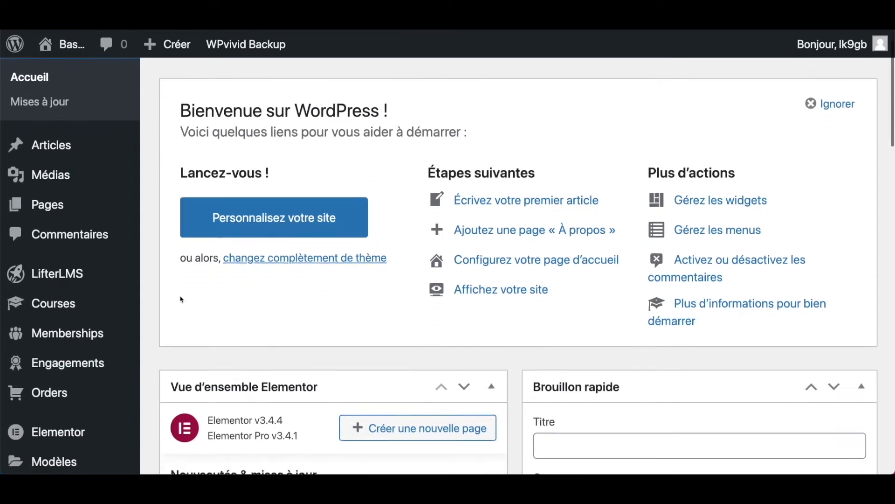
pyautogui.moveTo(81, 294)
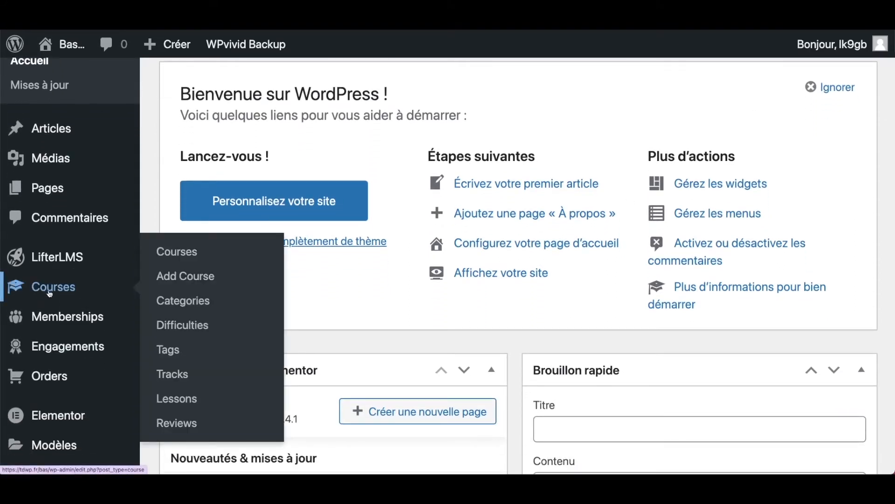
pyautogui.click(236, 282)
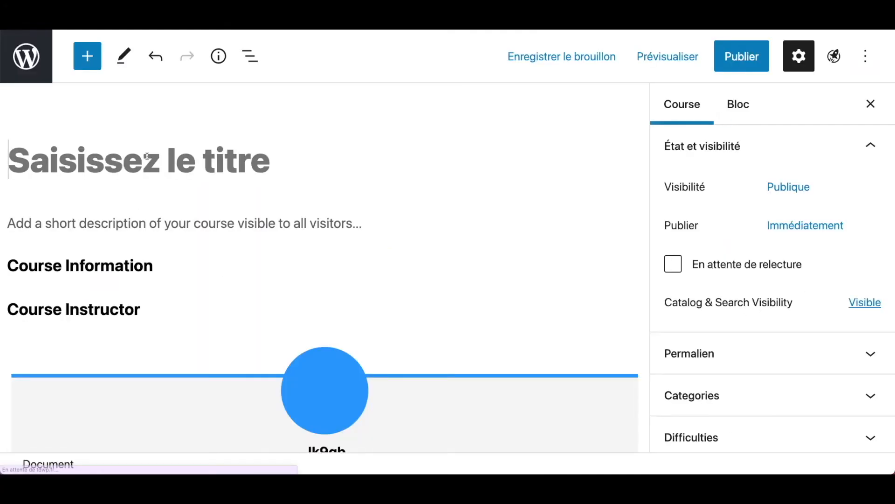
pyautogui.write('Mon fabuleux ')
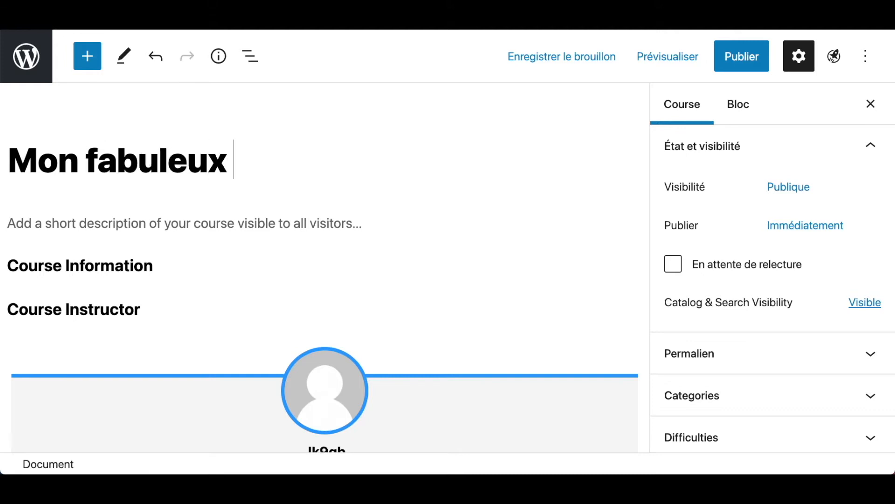
pyautogui.write('cours de test')
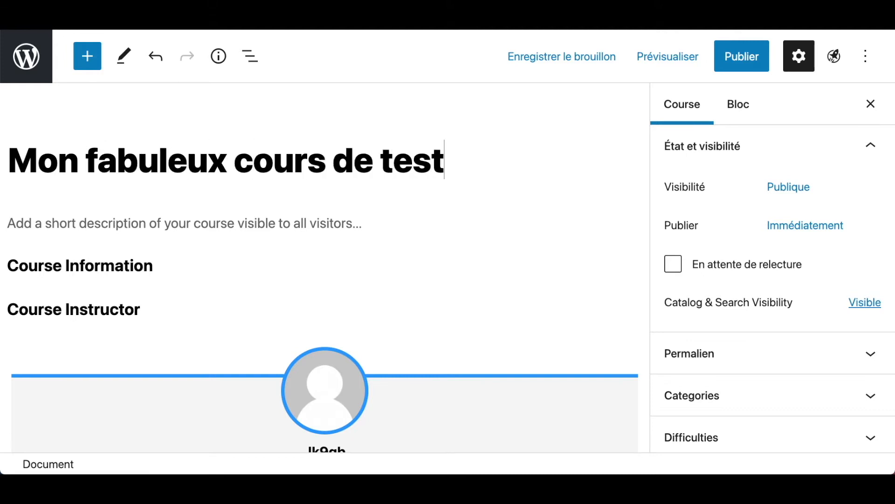
# Examine the default course blocks, from Course Information and Course Instructor to access plans, progress and course sections.
pyautogui.scroll(-1, 226, 295)
pyautogui.scroll(-1, 226, 295)
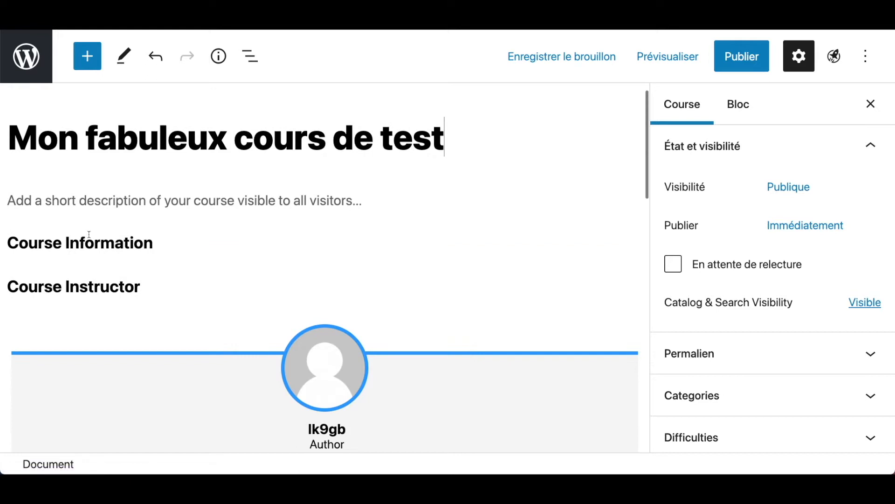
pyautogui.click(150, 242)
pyautogui.scroll(-1, 174, 251)
pyautogui.scroll(-4, 174, 252)
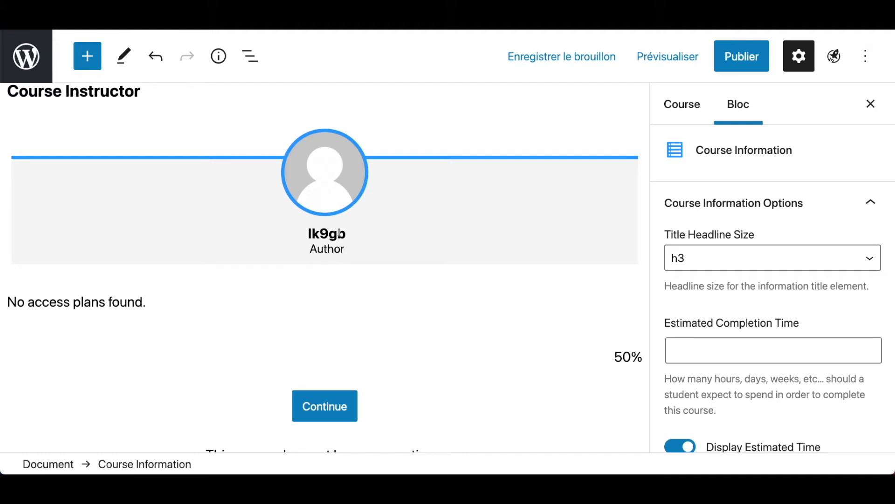
pyautogui.scroll(-1, 351, 270)
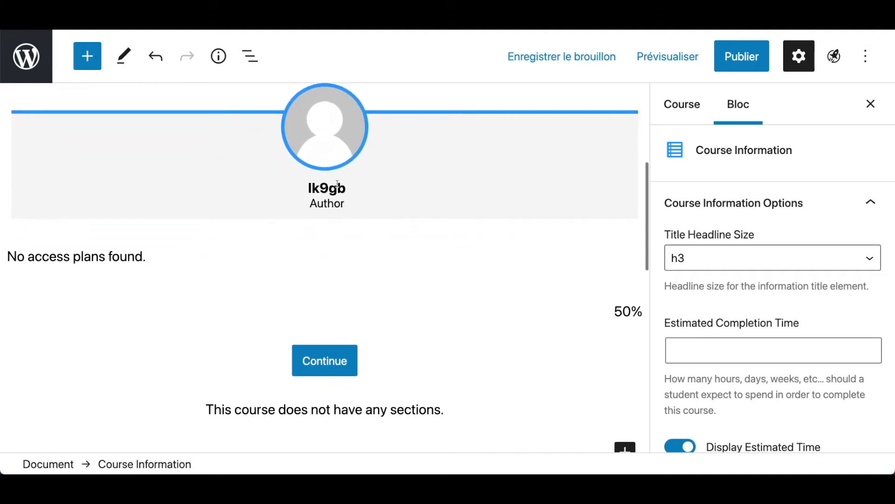
pyautogui.scroll(-1, 343, 243)
pyautogui.scroll(-5, 334, 263)
pyautogui.scroll(4, 170, 157)
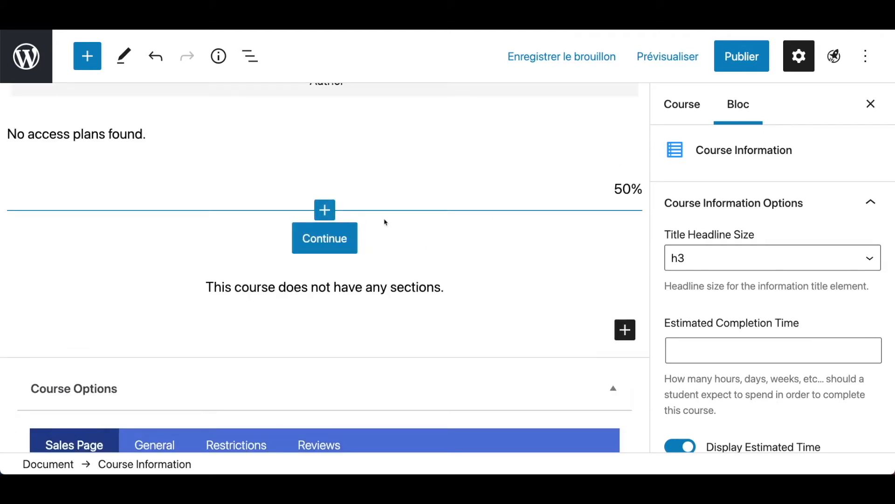
pyautogui.hotkey('ctrl', '-')
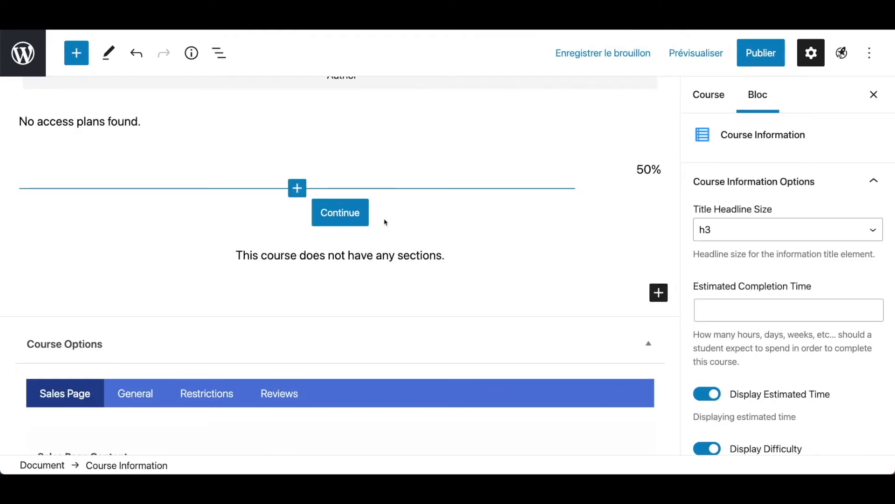
pyautogui.scroll(2, 386, 186)
pyautogui.scroll(5, 386, 182)
pyautogui.scroll(-1, 402, 209)
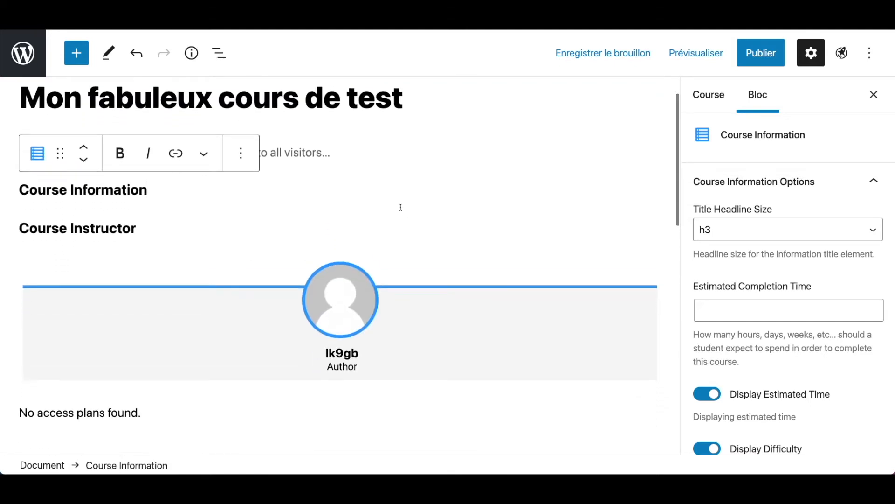
pyautogui.scroll(-5, 229, 226)
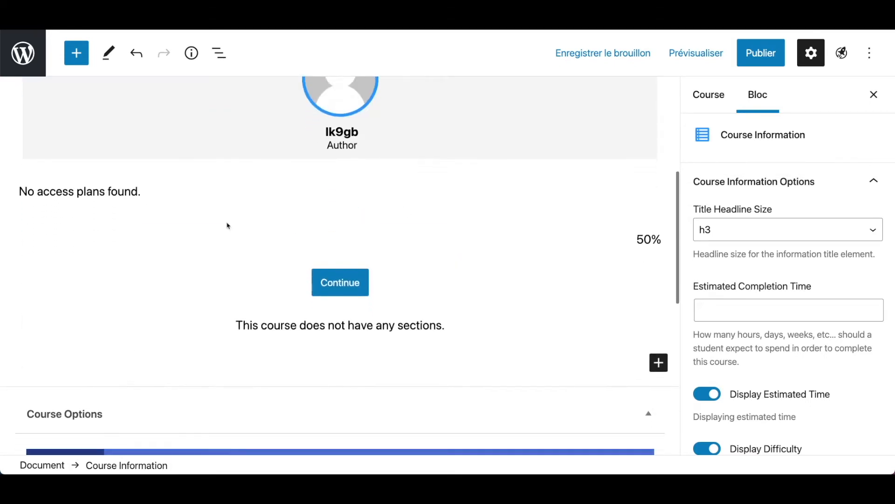
pyautogui.scroll(-3, 177, 260)
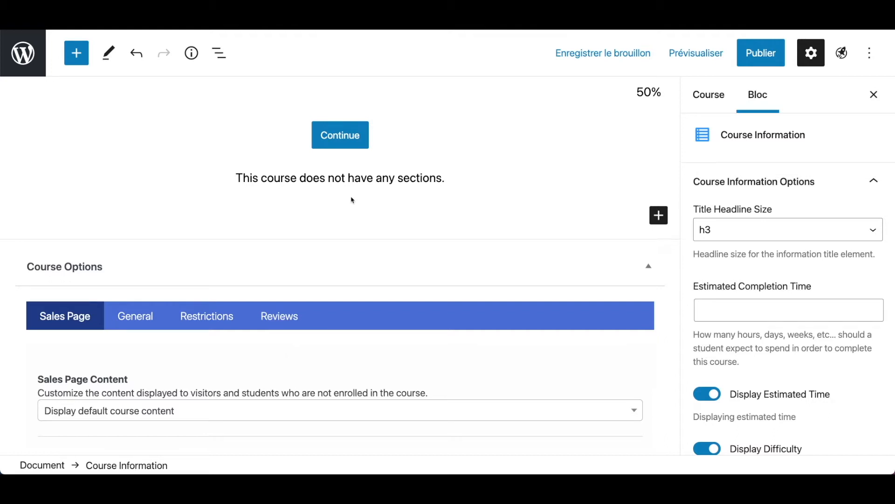
# Set the course's Sales Page Content to "Redirect to custom URL" and go to the empty Sales Page Redirect URL field.
pyautogui.scroll(-2, 292, 216)
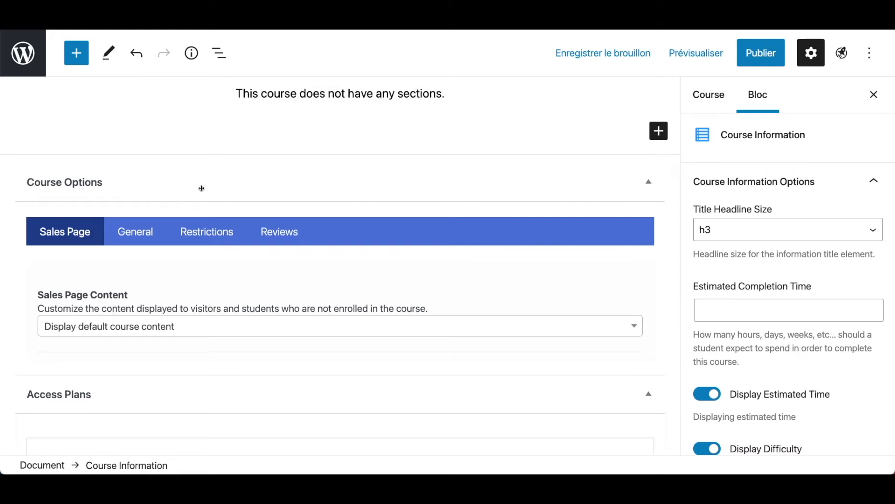
pyautogui.scroll(-1, 186, 245)
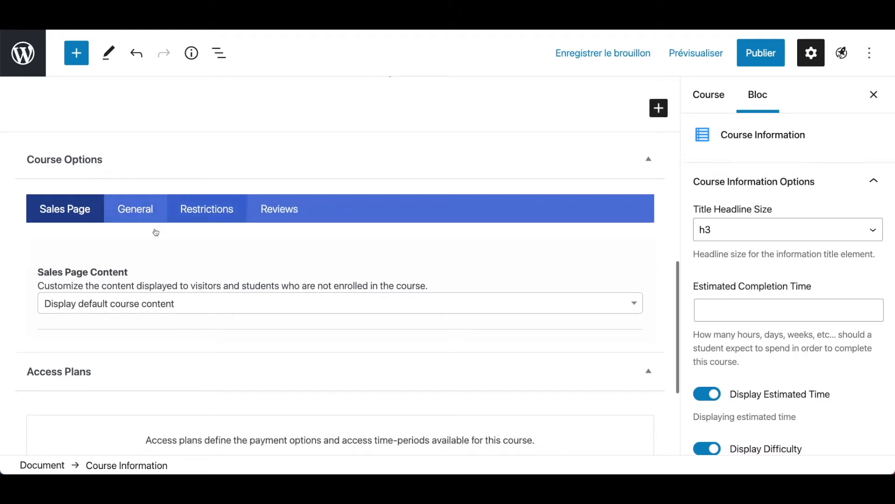
pyautogui.scroll(-1, 140, 226)
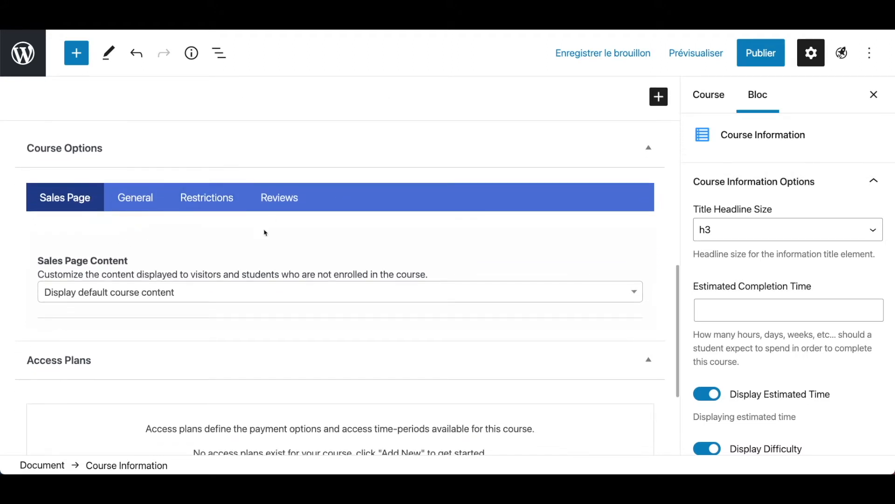
pyautogui.click(200, 291)
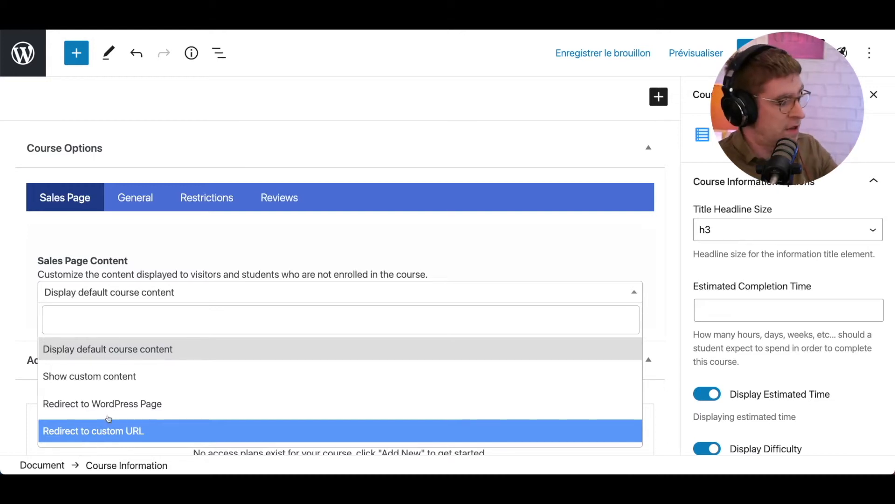
pyautogui.click(132, 428)
pyautogui.scroll(-3, 137, 293)
pyautogui.click(179, 234)
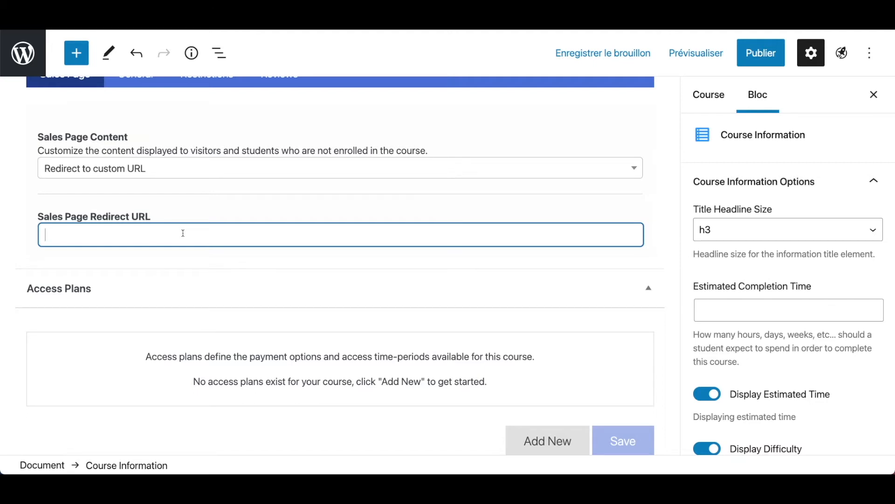
# In the general course options, set the Course Length to 1h and the Course Difficulty Category to Intermediate.
pyautogui.scroll(3, 184, 232)
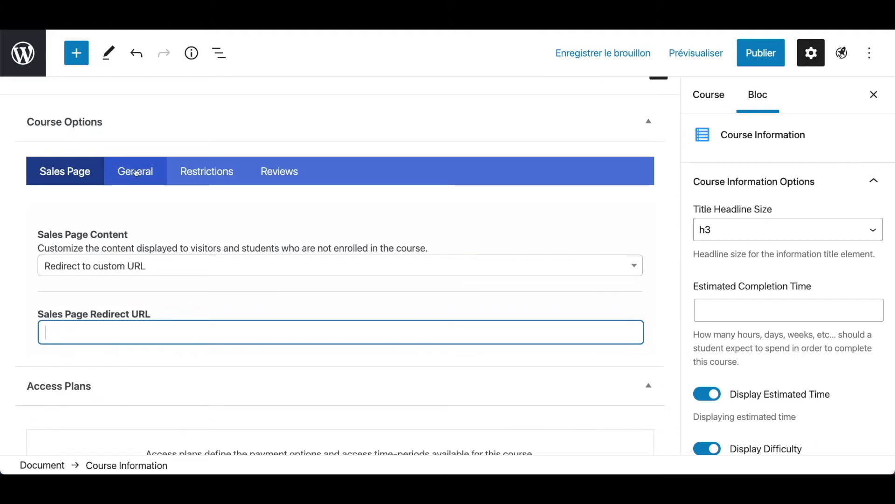
pyautogui.click(136, 172)
pyautogui.scroll(-1, 152, 218)
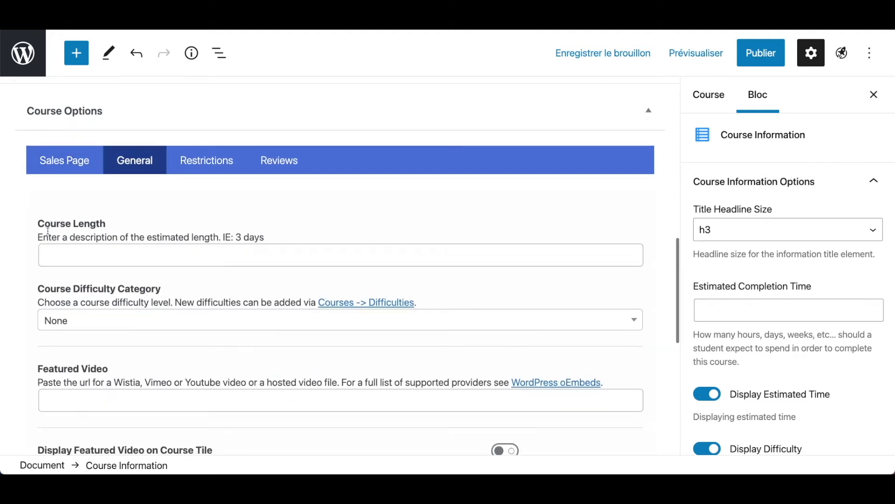
pyautogui.click(147, 253)
pyautogui.write('1h')
pyautogui.scroll(-2, 168, 293)
pyautogui.click(168, 297)
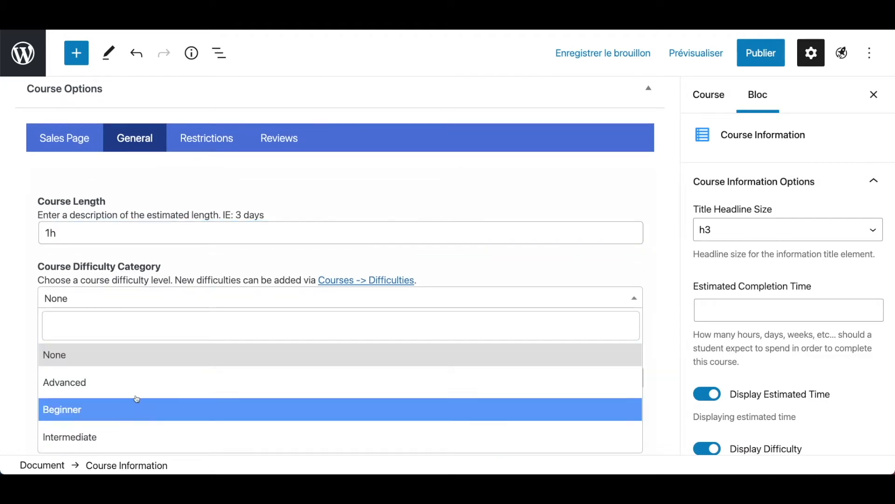
pyautogui.click(144, 436)
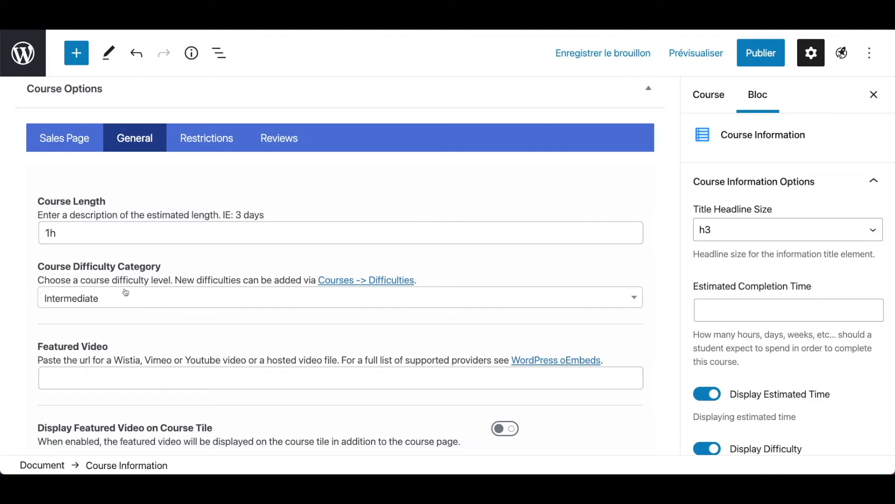
# Examine the Featured Video, course tile display and Featured Audio options, then collapse and re-expand the Access Plans section.
pyautogui.scroll(-3, 174, 252)
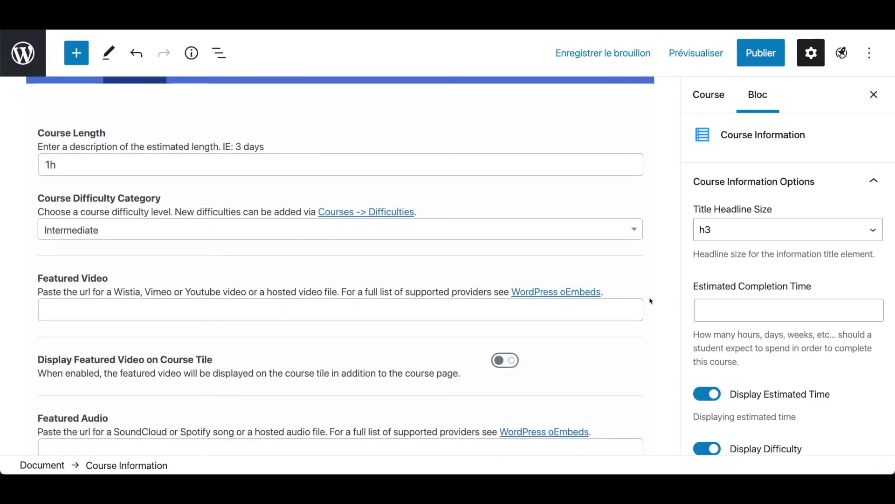
pyautogui.click(276, 308)
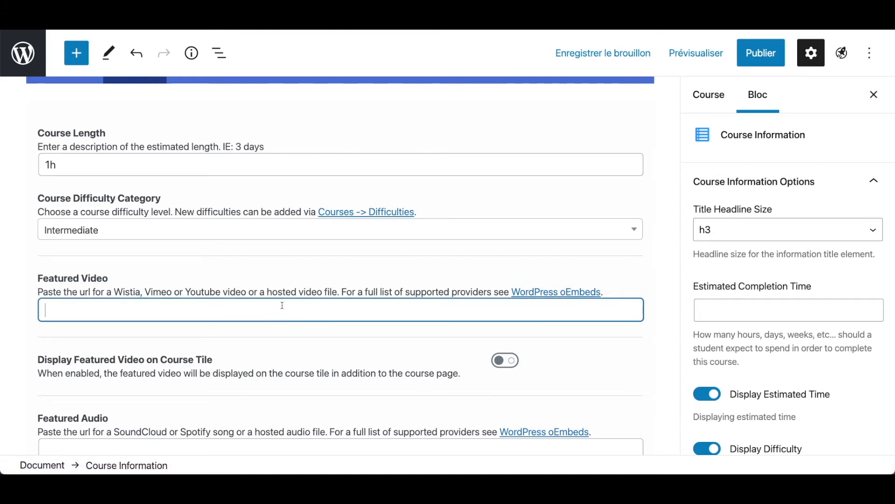
pyautogui.scroll(-1, 308, 302)
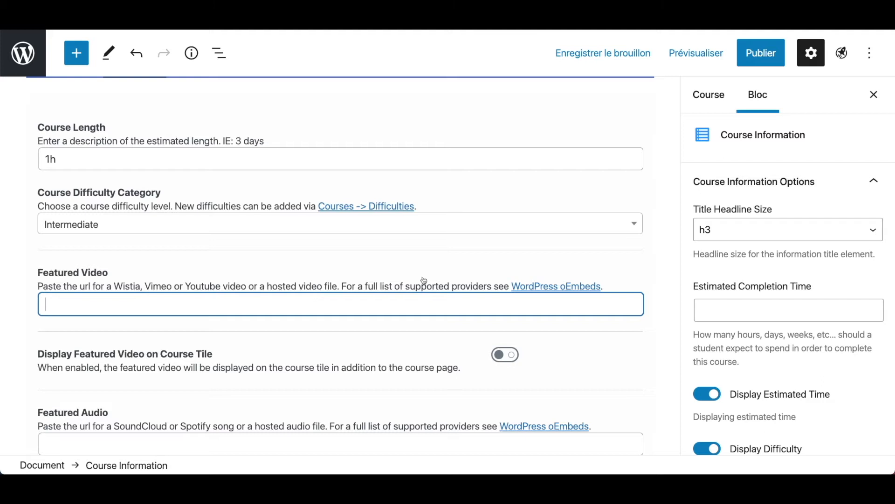
pyautogui.scroll(-4, 316, 289)
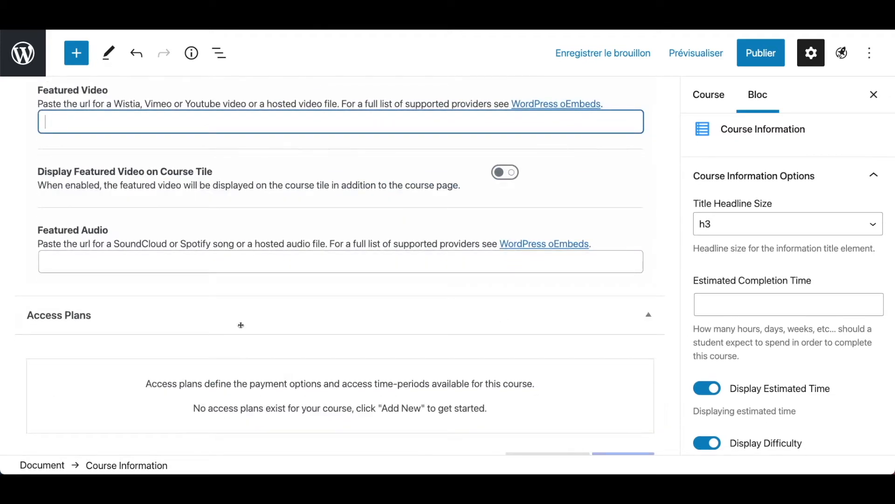
pyautogui.scroll(-1, 240, 325)
pyautogui.click(647, 287)
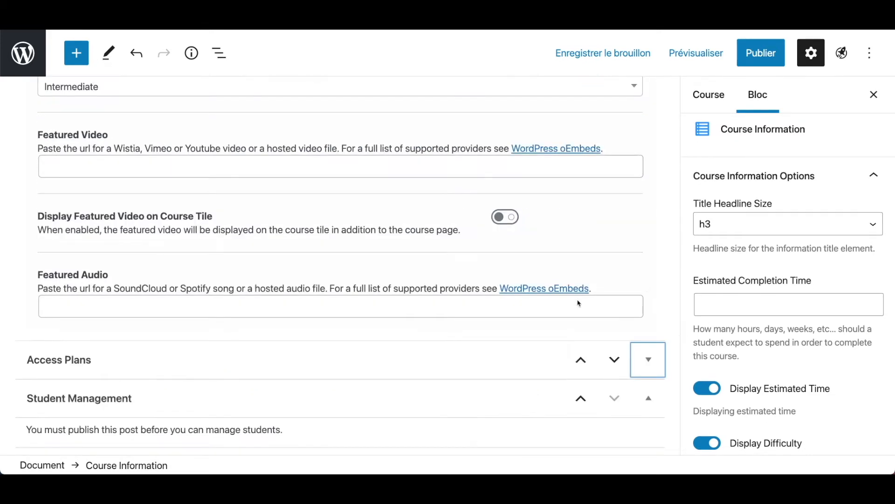
pyautogui.click(656, 359)
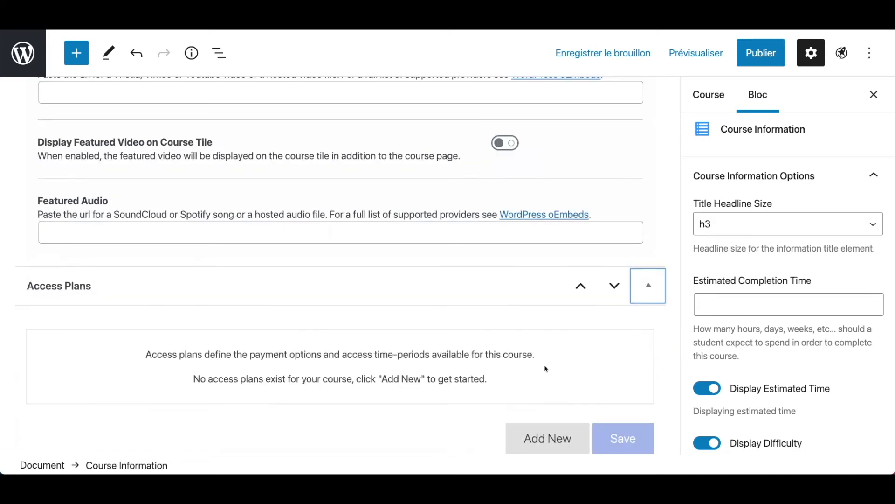
# Add a new access plan to the course and title it "Cours gratuit".
pyautogui.scroll(-2, 380, 356)
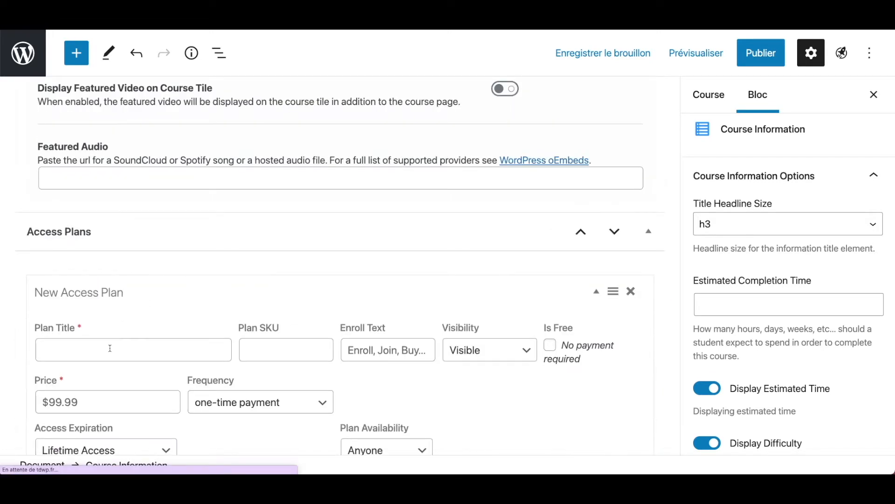
pyautogui.click(111, 351)
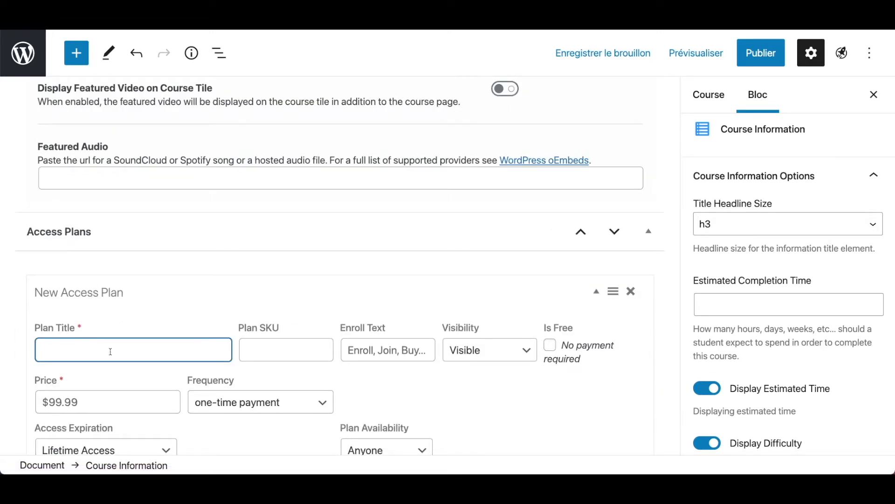
pyautogui.write('Voir c')
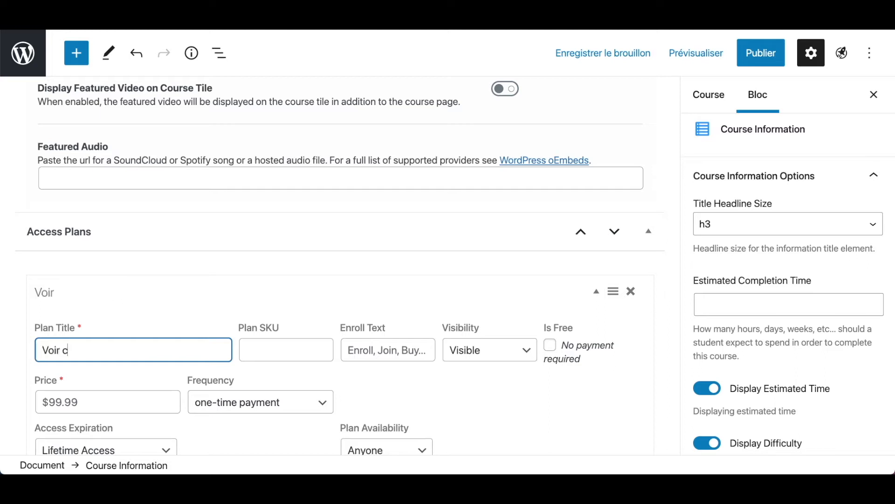
pyautogui.write('e cours')
pyautogui.press('Tab')
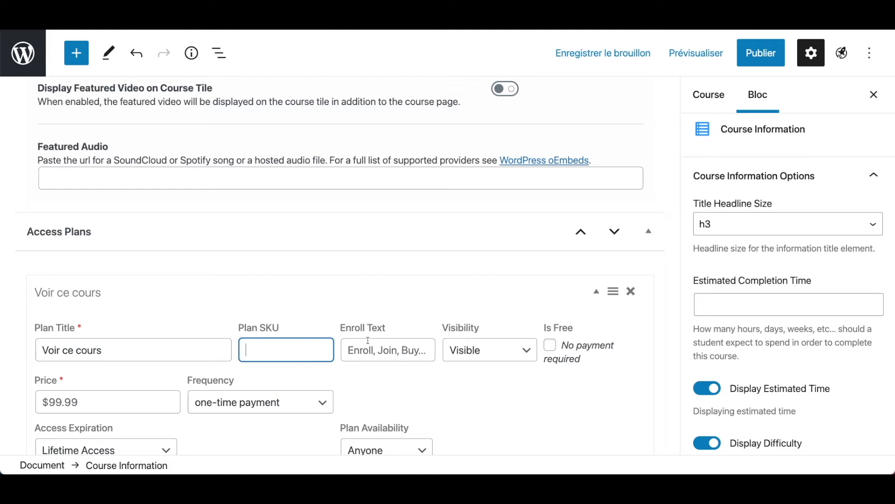
pyautogui.tripleClick(163, 353)
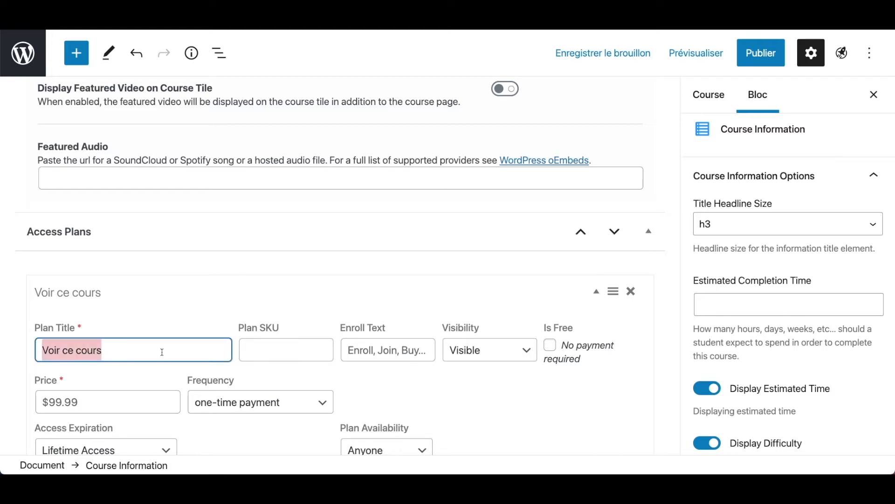
pyautogui.write('Cours gratuit')
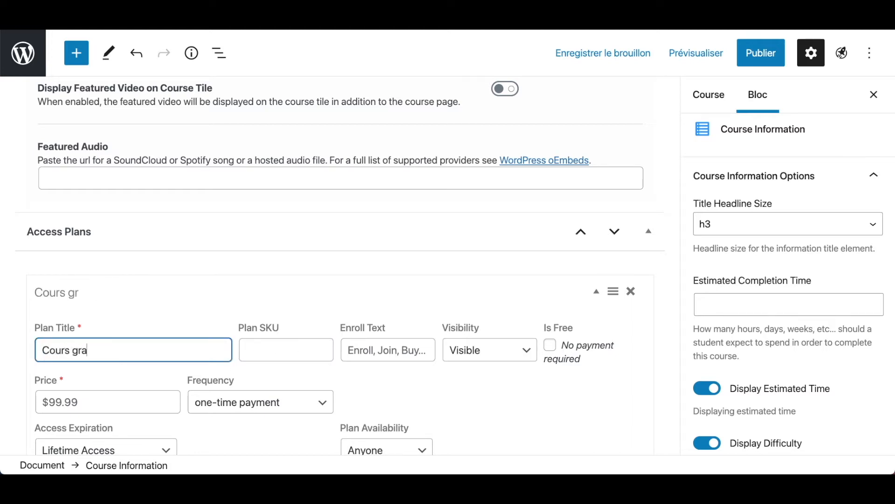
# Set the plan's Enroll Text to "Voir ce cours gratuitemeent" and make it free with no payment required, keeping it available to Anyone.
pyautogui.click(373, 346)
pyautogui.write('Voir ce s')
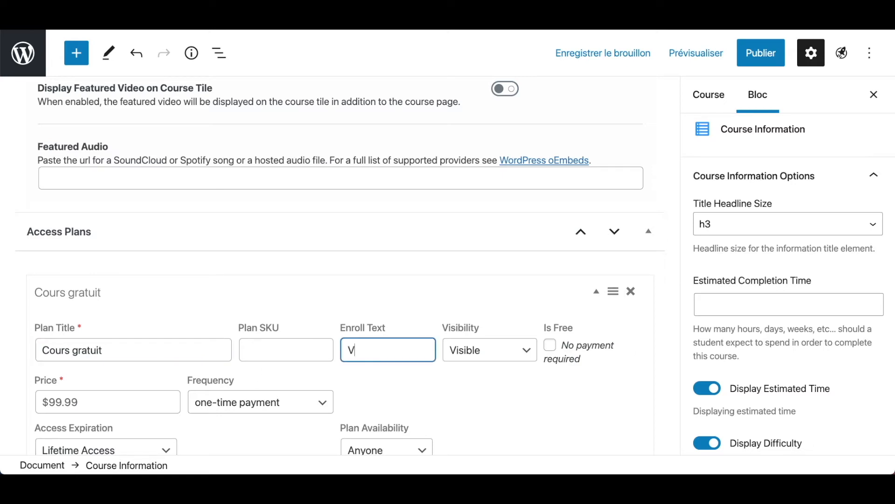
pyautogui.write('ours gratuitemeent')
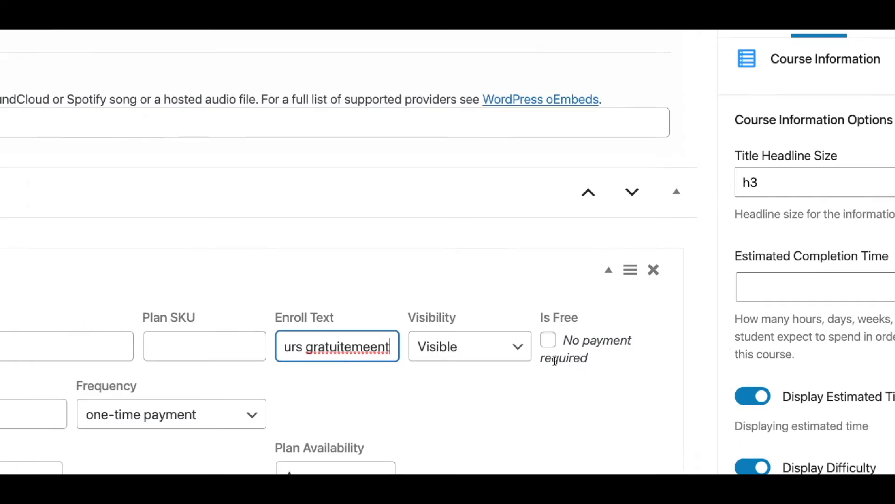
pyautogui.click(545, 343)
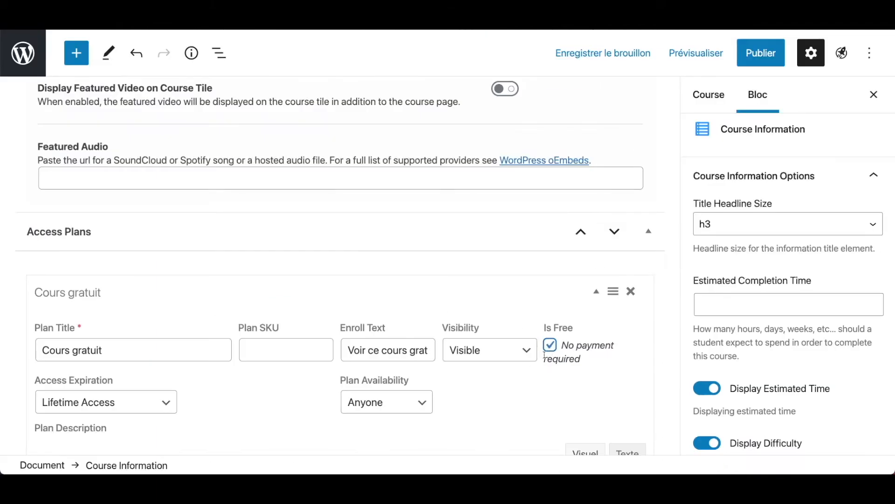
pyautogui.click(369, 401)
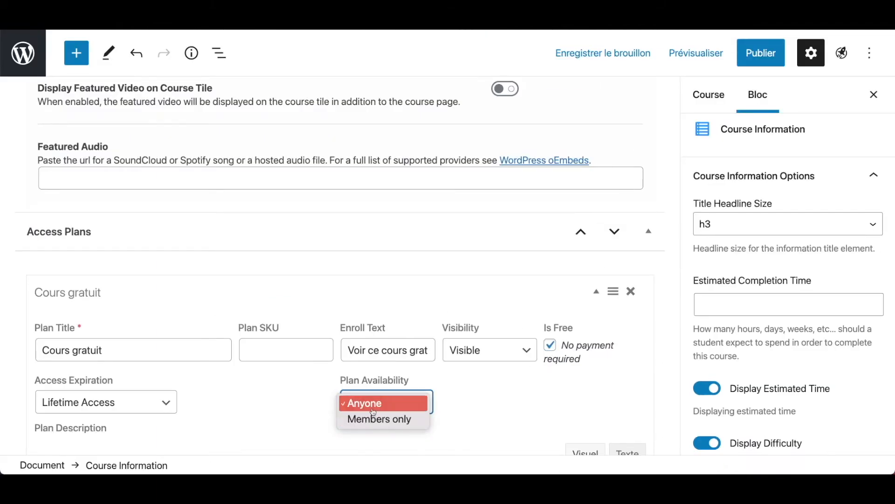
pyautogui.click(306, 418)
# Try the "Expires on" option for the plan's Access Expiration and open its date picker.
pyautogui.scroll(-3, 280, 405)
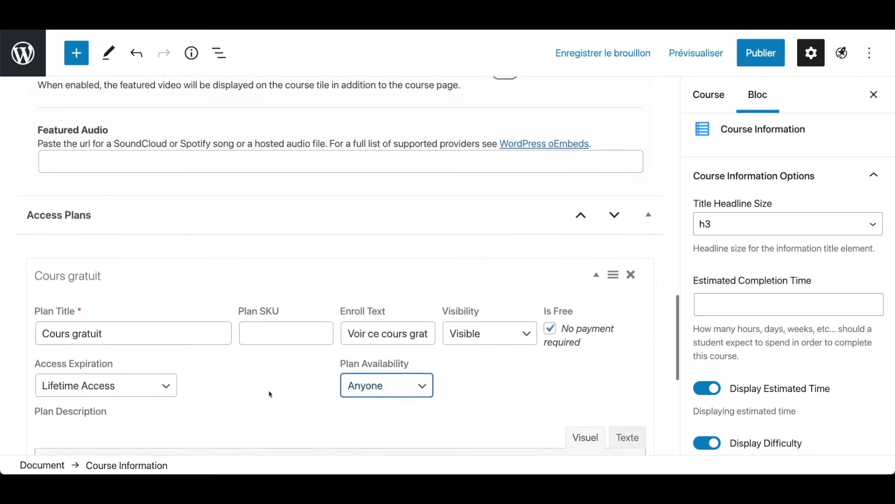
pyautogui.click(143, 291)
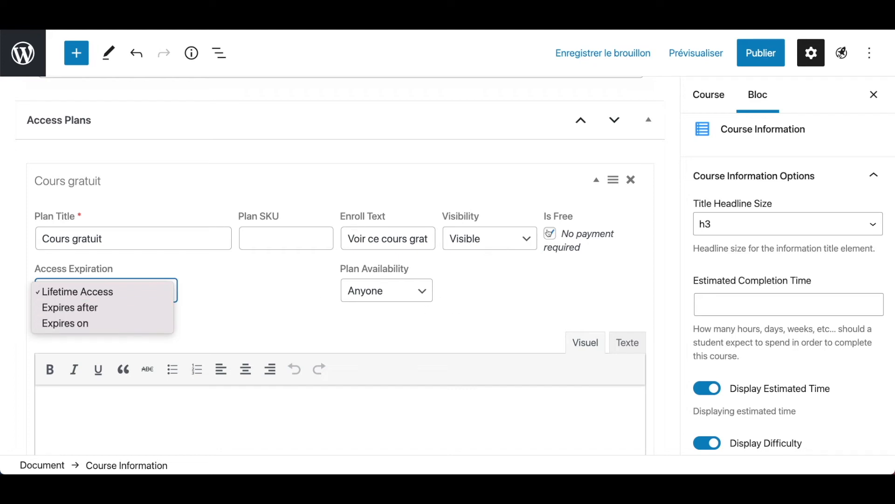
pyautogui.click(105, 323)
pyautogui.click(233, 293)
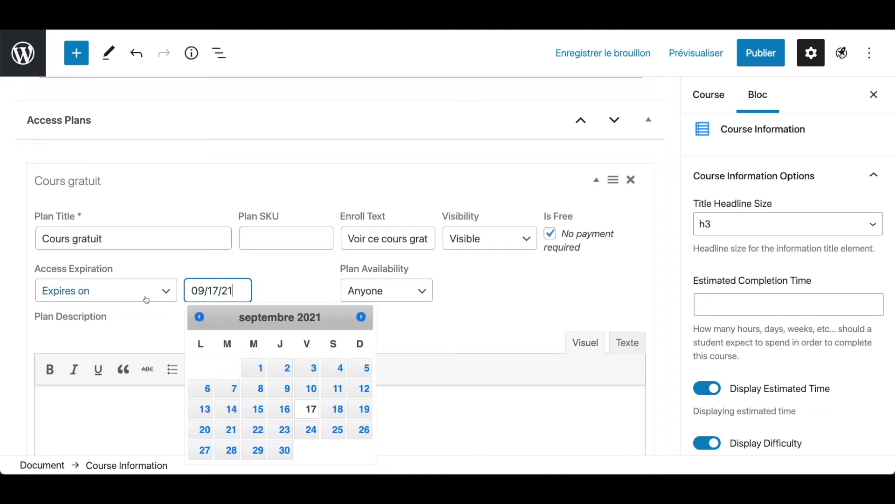
# Set the plan's Access Expiration to "Expires after" 3 week(s).
pyautogui.click(131, 290)
pyautogui.click(132, 277)
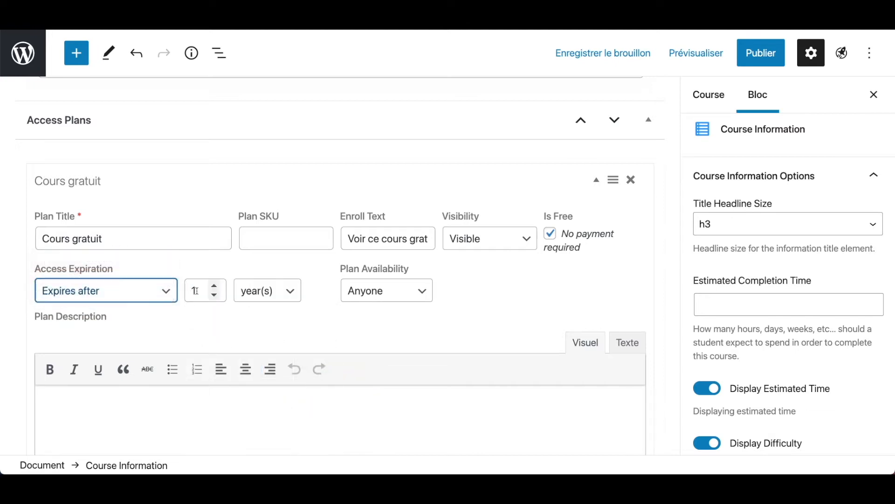
pyautogui.click(264, 290)
pyautogui.click(260, 324)
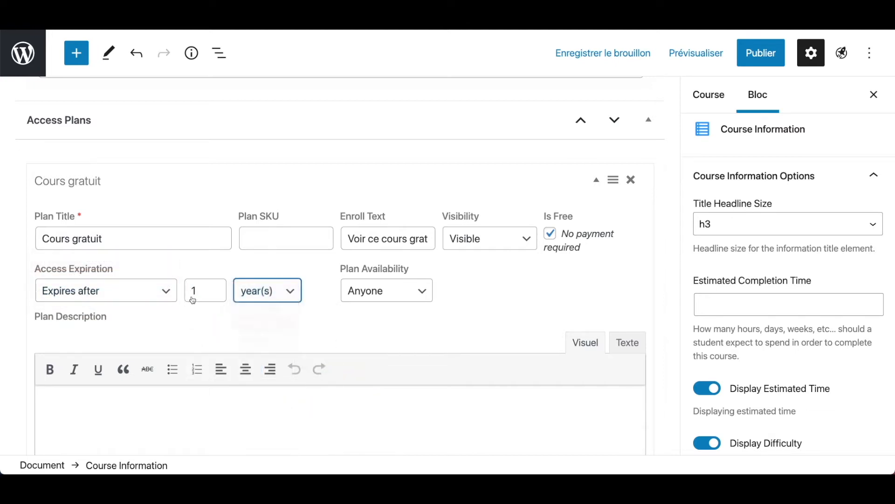
pyautogui.doubleClick(201, 292)
pyautogui.write('3')
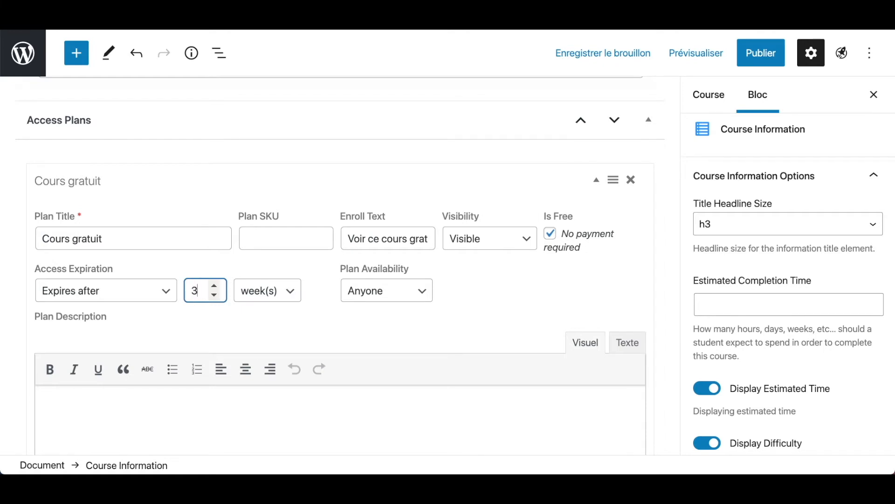
# Review the access plan's fields, from title and description down to the Checkout redirect options.
pyautogui.scroll(-2, 389, 291)
pyautogui.click(123, 329)
pyautogui.scroll(1, 206, 321)
pyautogui.scroll(3, 207, 322)
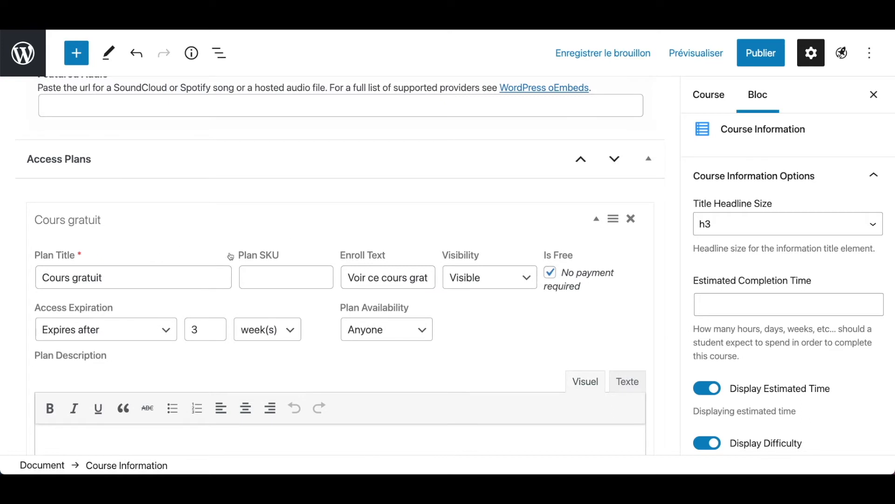
pyautogui.scroll(-1, 292, 237)
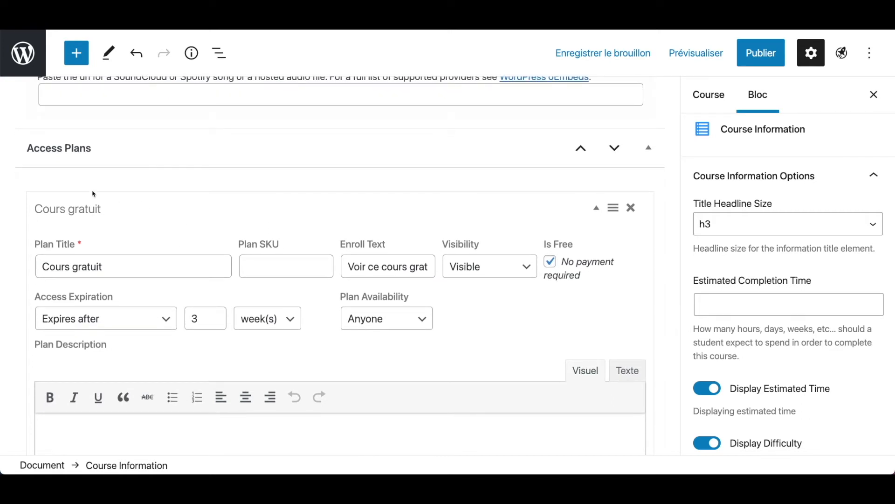
pyautogui.scroll(-2, 233, 232)
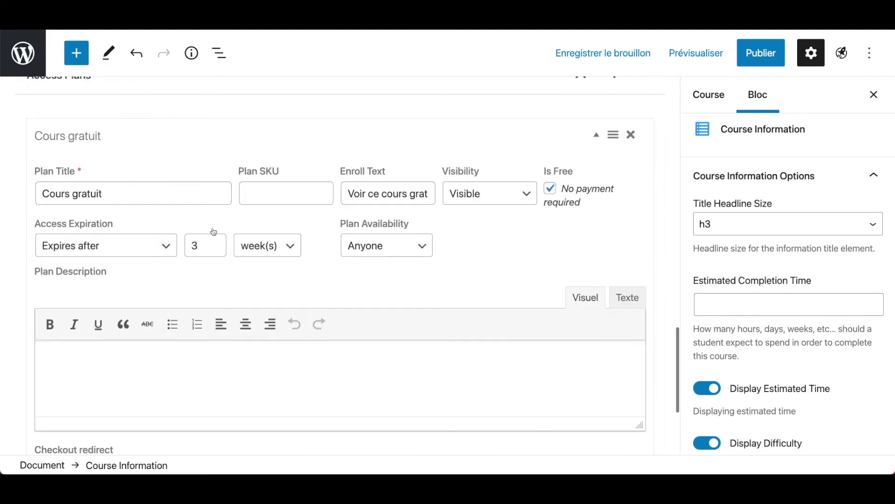
pyautogui.scroll(-2, 319, 212)
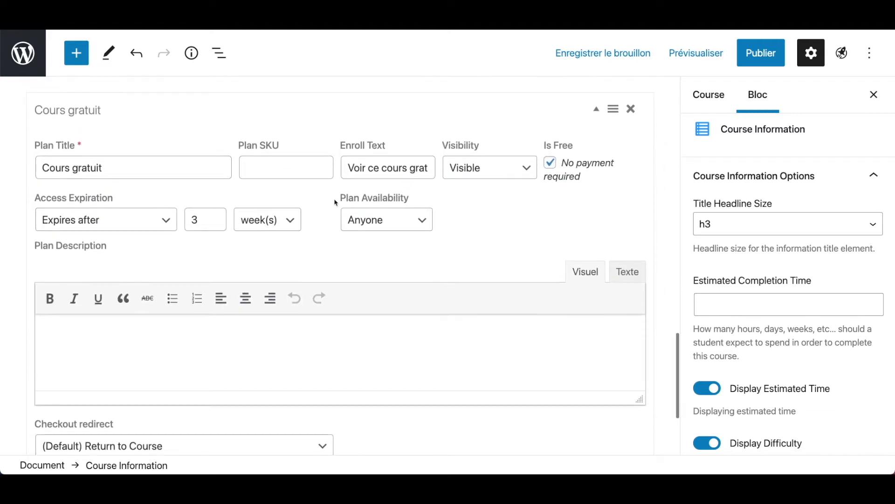
pyautogui.scroll(-4, 335, 203)
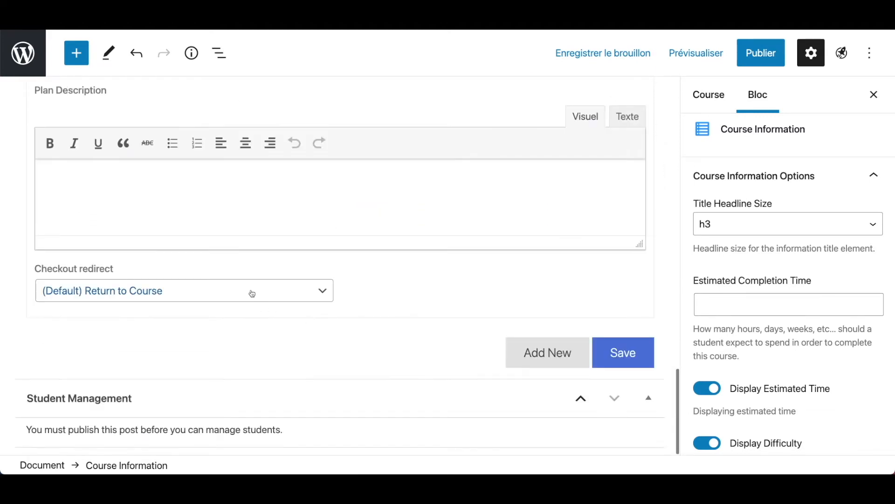
pyautogui.click(254, 292)
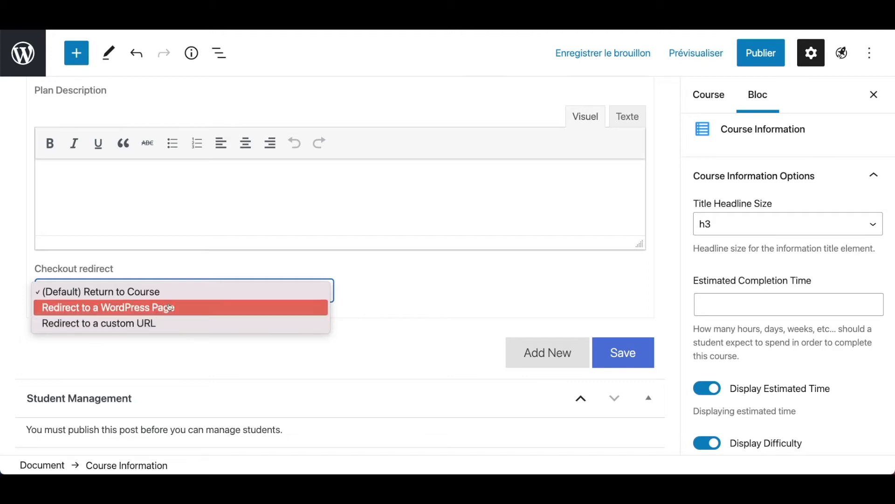
pyautogui.click(452, 296)
pyautogui.scroll(2, 536, 314)
pyautogui.scroll(-2, 536, 317)
# Move the Student Management section above Access Plans.
pyautogui.click(588, 396)
pyautogui.scroll(-8, 556, 415)
pyautogui.scroll(2, 510, 315)
pyautogui.scroll(-2, 461, 362)
pyautogui.scroll(3, 561, 380)
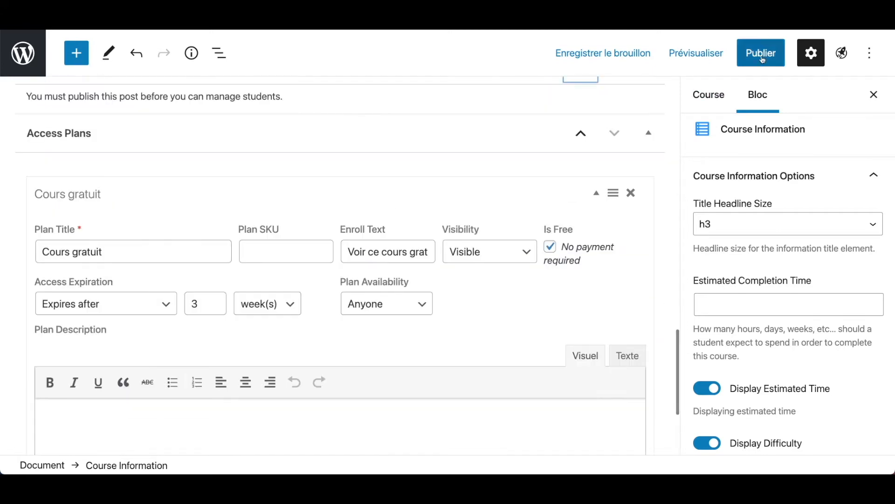
# Publish the course "Mon fabuleux cours de test".
pyautogui.scroll(20, 549, 271)
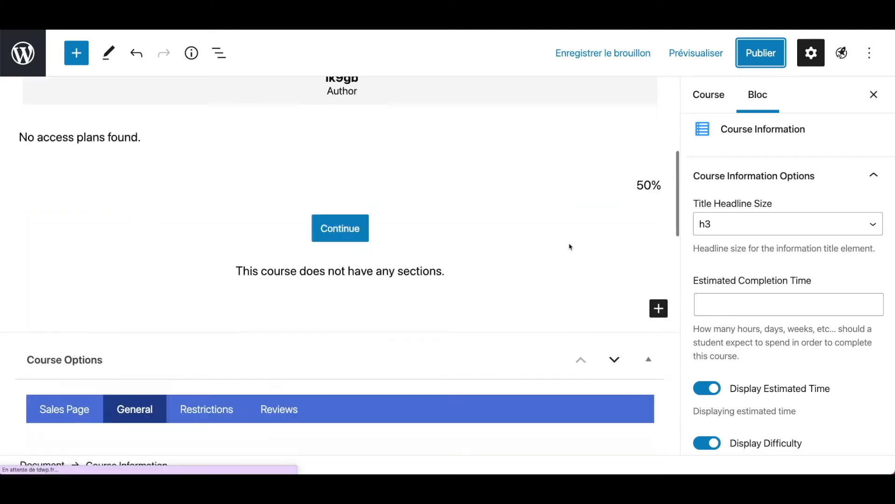
pyautogui.scroll(1, 569, 224)
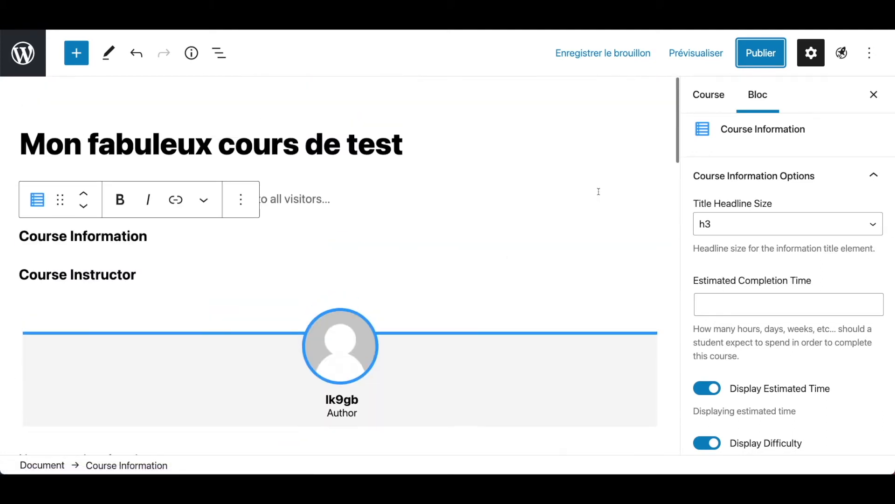
pyautogui.click(751, 56)
pyautogui.click(750, 61)
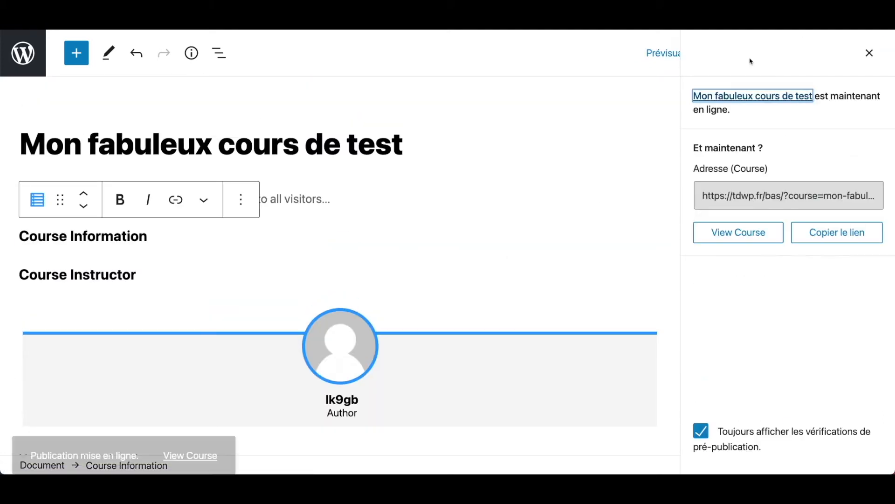
# Save the "Cours gratuit" access plan and update the published course.
pyautogui.click(315, 309)
pyautogui.scroll(-15, 316, 309)
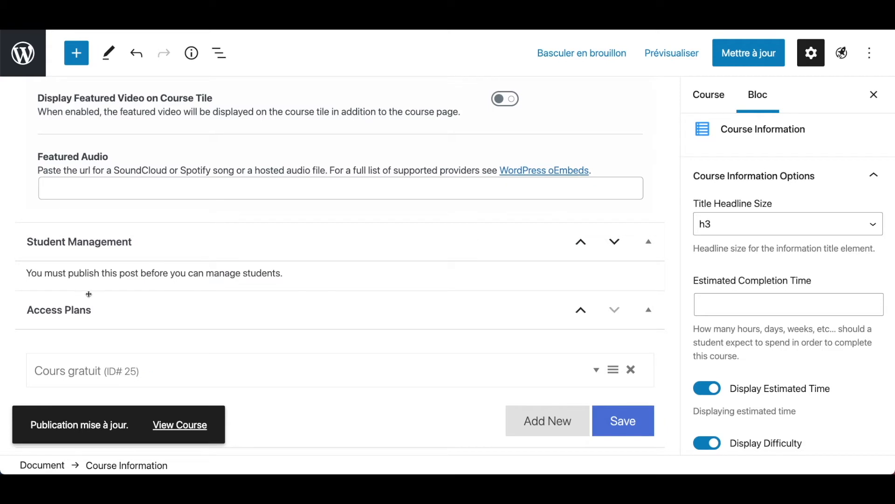
pyautogui.click(621, 421)
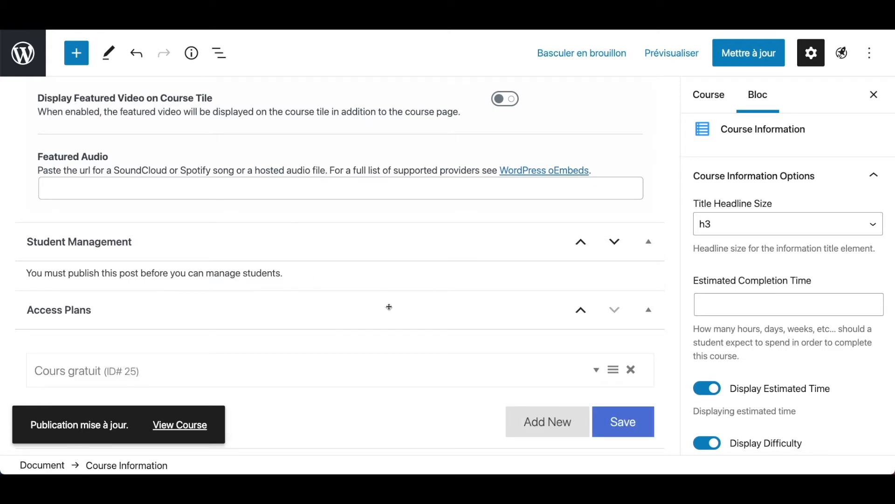
pyautogui.click(733, 60)
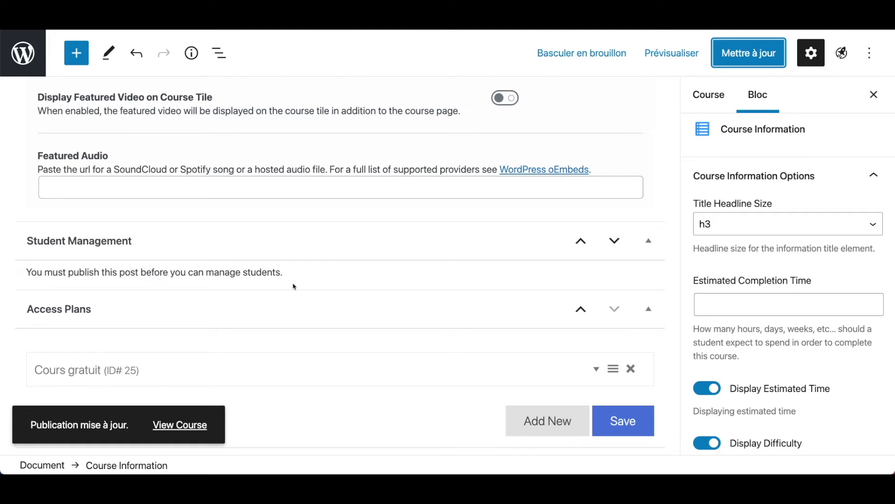
# Examine the Student Management section and its note about managing students.
pyautogui.scroll(1, 284, 286)
pyautogui.scroll(3, 280, 294)
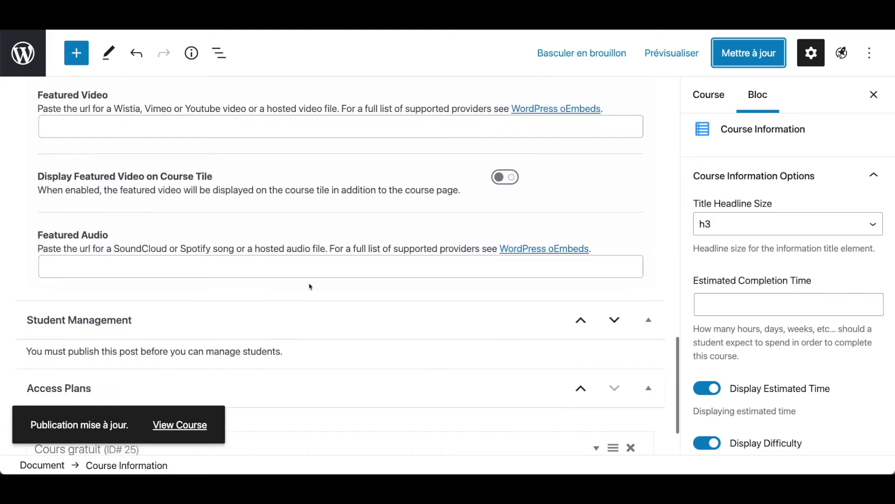
pyautogui.scroll(-3, 448, 294)
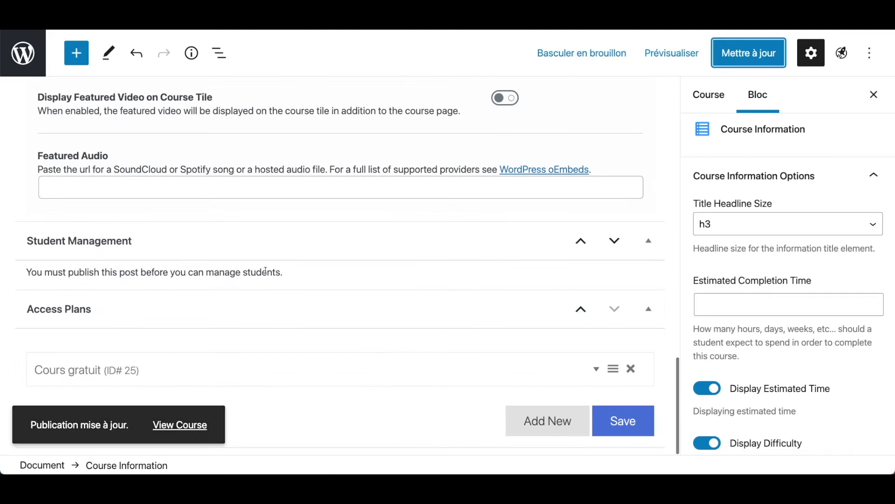
pyautogui.moveTo(279, 272); pyautogui.dragTo(15, 279)
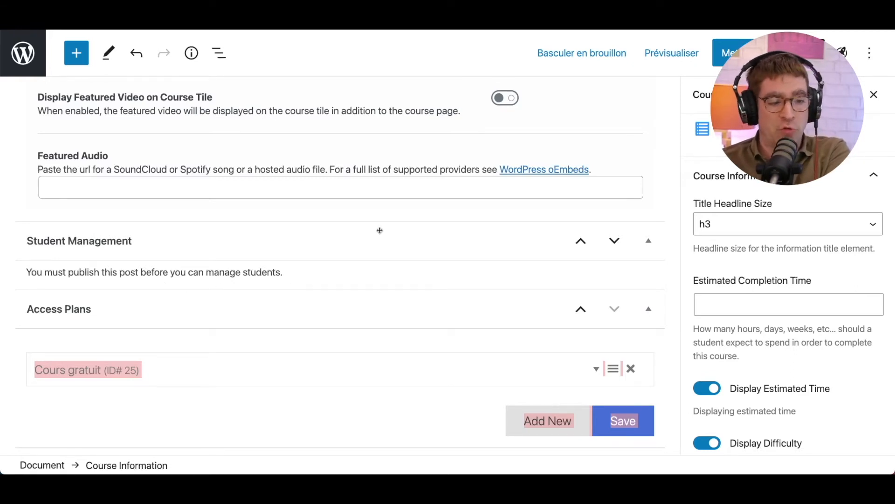
# Update the course again and open its public page on the site.
pyautogui.scroll(10, 647, 237)
pyautogui.click(746, 53)
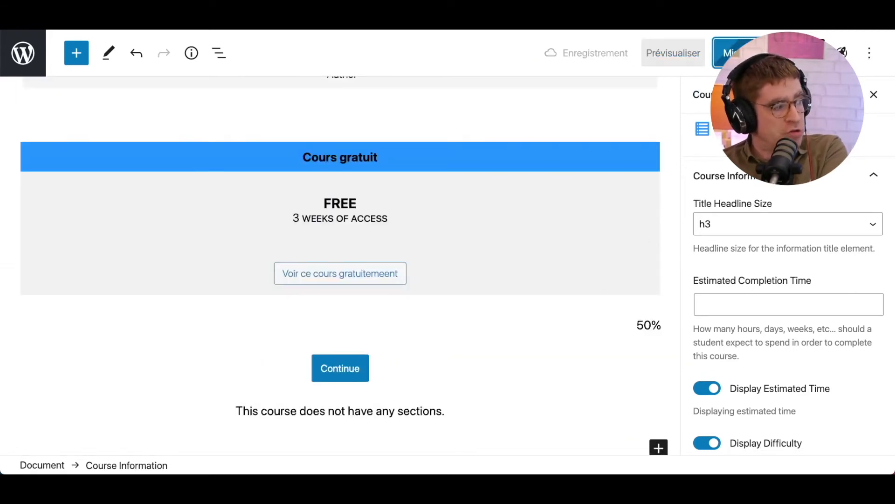
pyautogui.scroll(3, 348, 145)
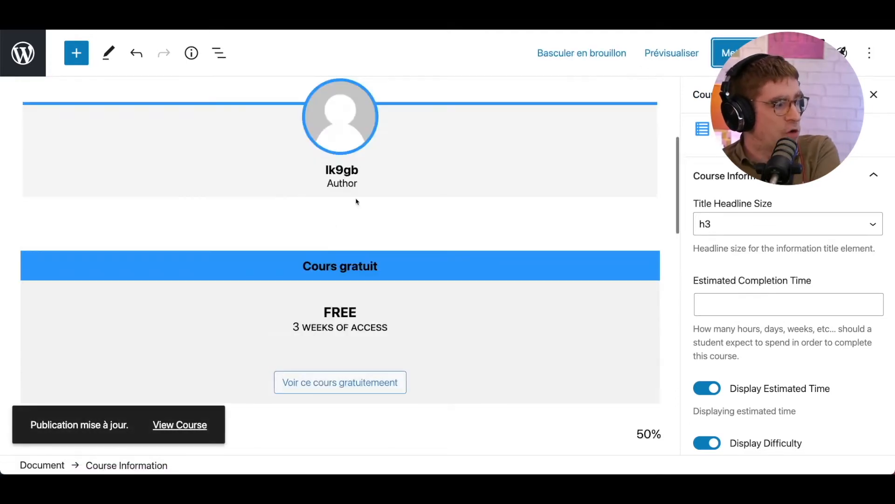
pyautogui.click(188, 426)
pyautogui.scroll(-1, 416, 286)
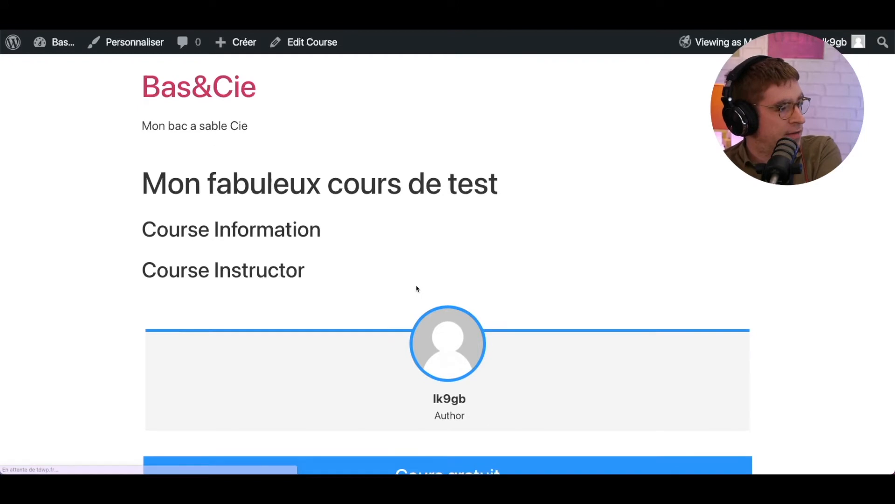
# Examine the public course page: title, Course Information, instructor block, the free three-week "Cours gratuit" plan and the course sections notice.
pyautogui.moveTo(545, 185); pyautogui.dragTo(129, 187)
pyautogui.click(294, 237)
pyautogui.moveTo(320, 212); pyautogui.dragTo(6, 198)
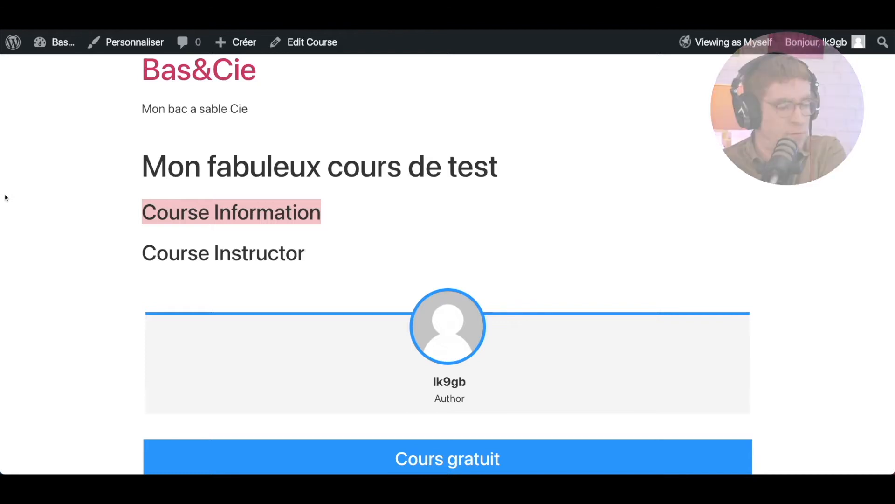
pyautogui.scroll(-1, 276, 345)
pyautogui.scroll(-5, 276, 345)
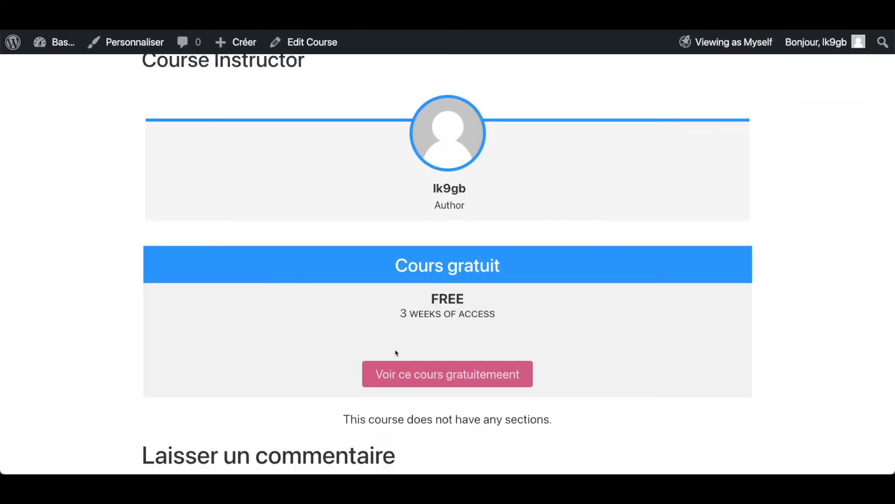
pyautogui.moveTo(509, 268); pyautogui.dragTo(367, 272)
pyautogui.moveTo(491, 309); pyautogui.dragTo(399, 306)
pyautogui.moveTo(400, 310); pyautogui.dragTo(484, 307)
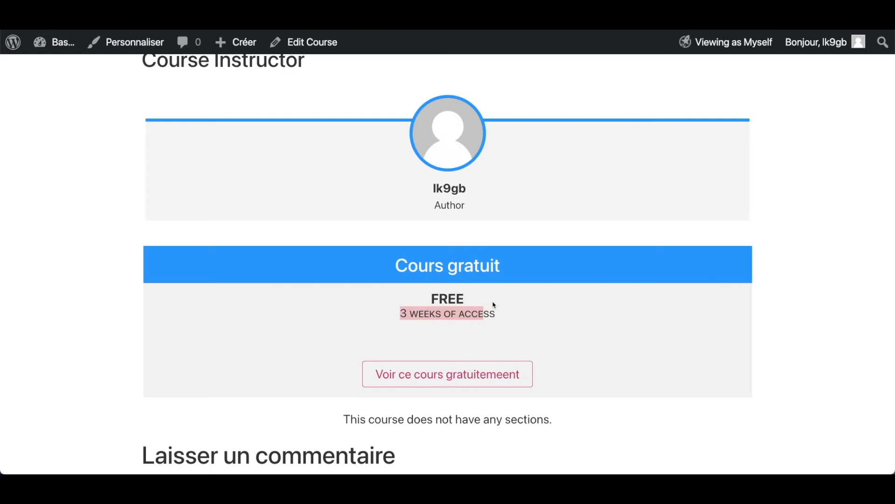
pyautogui.scroll(-1, 474, 357)
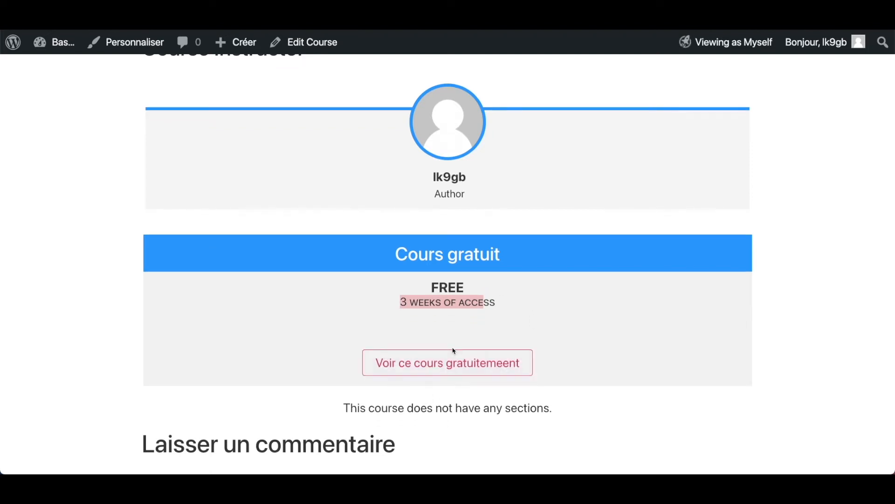
pyautogui.scroll(-5, 462, 352)
pyautogui.moveTo(553, 269); pyautogui.dragTo(345, 271)
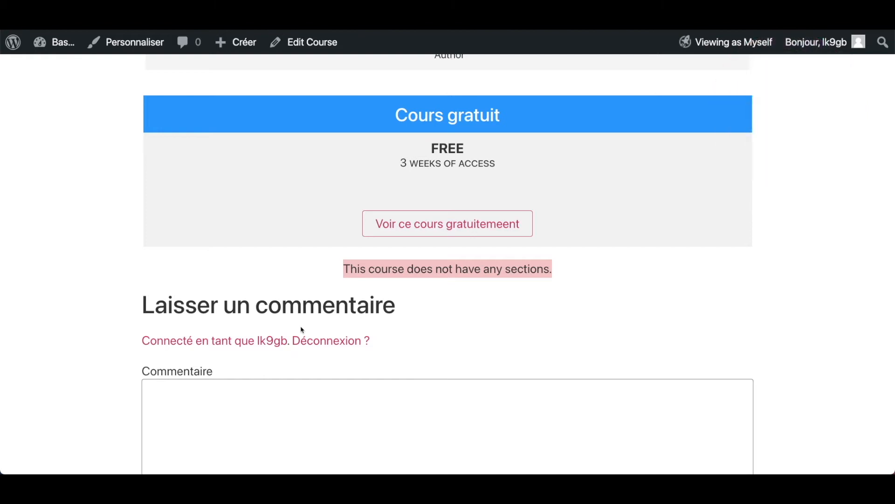
# Open the course for editing and launch its Course Builder.
pyautogui.moveTo(310, 42)
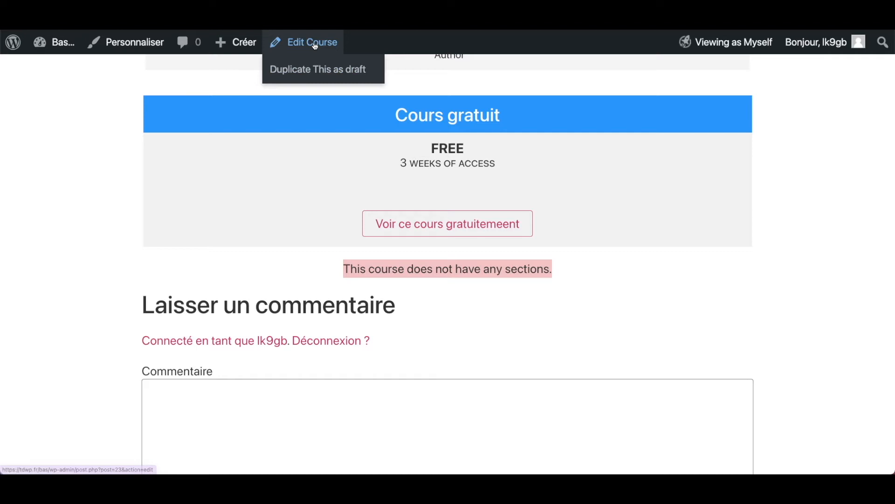
pyautogui.click(315, 46)
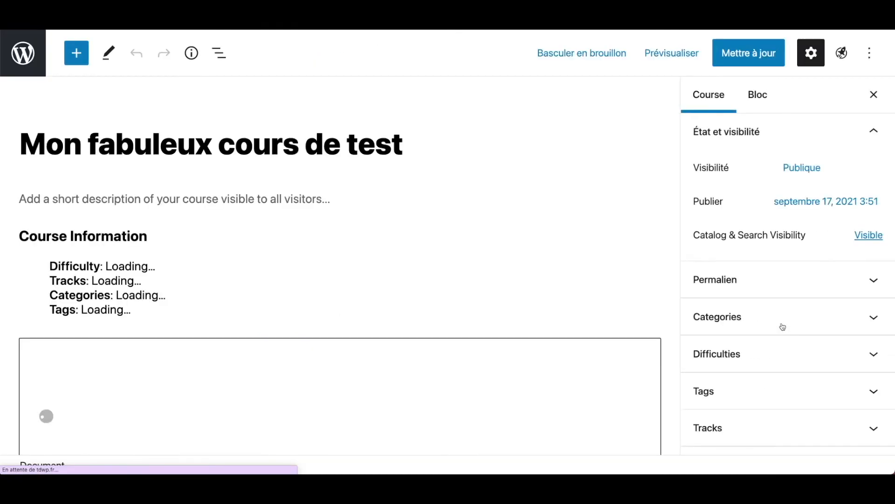
pyautogui.scroll(-5, 781, 327)
pyautogui.scroll(-2, 839, 347)
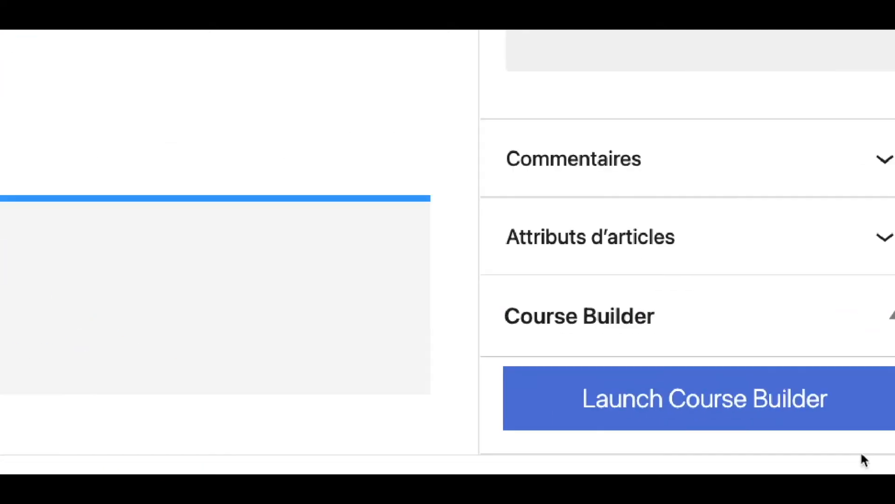
pyautogui.click(782, 418)
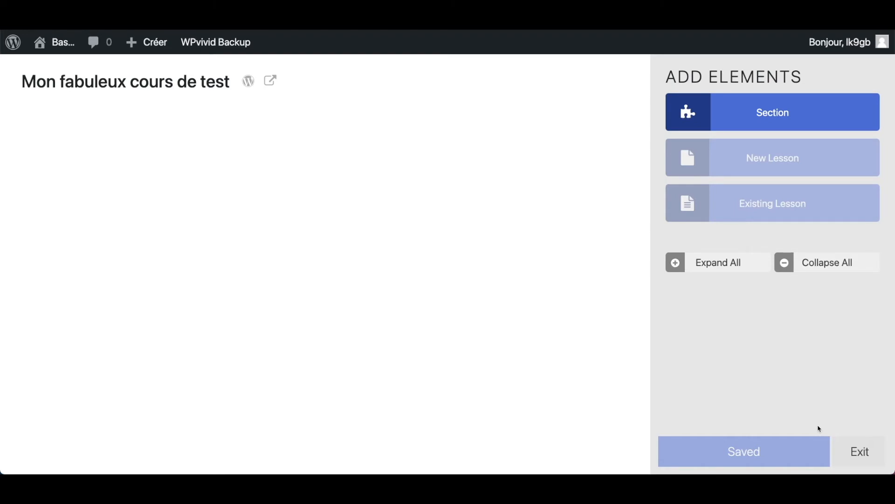
# Add a first section to the course and title it "Introduction".
pyautogui.click(780, 119)
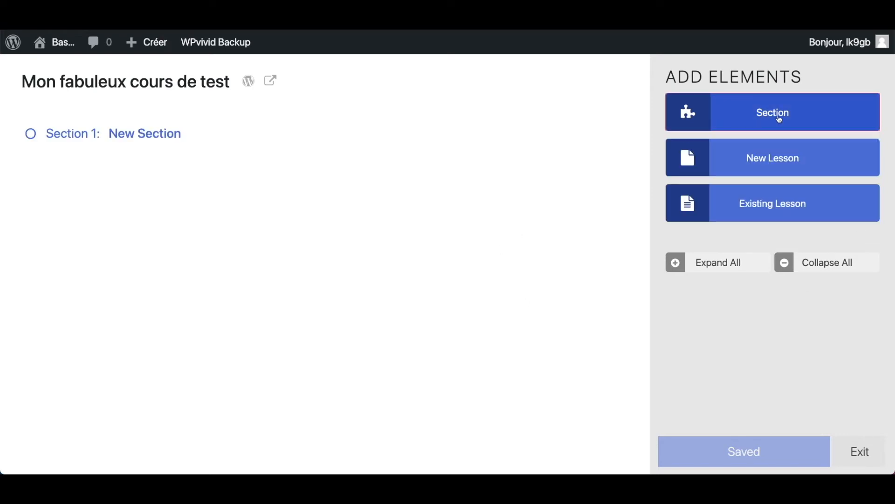
pyautogui.click(163, 136)
pyautogui.tripleClick(163, 135)
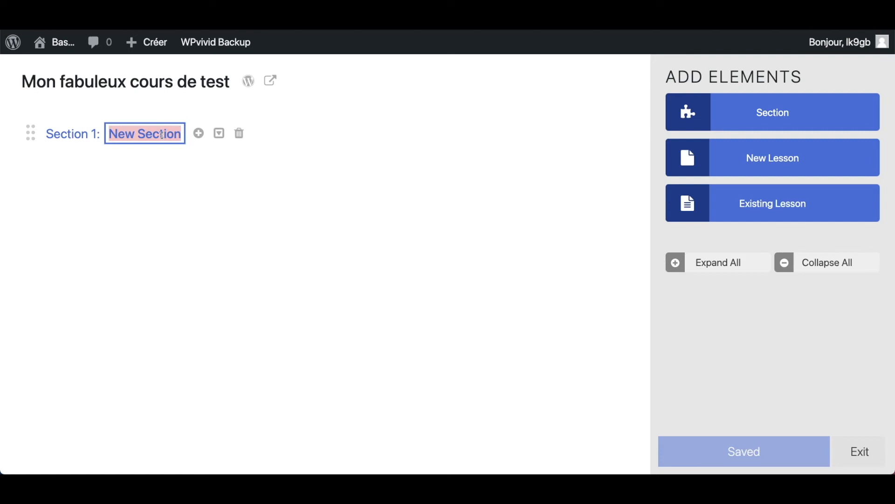
pyautogui.write('Introduction')
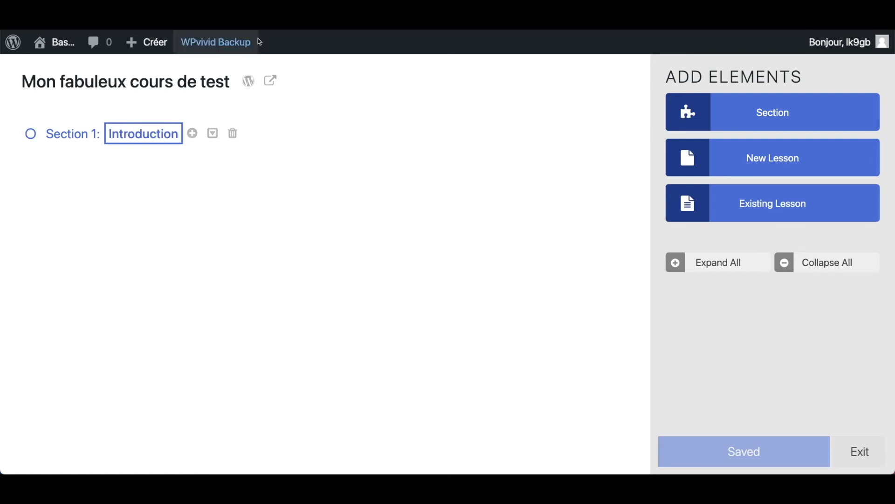
# Add a second section to the course and title it "Ma super méthode".
pyautogui.click(800, 100)
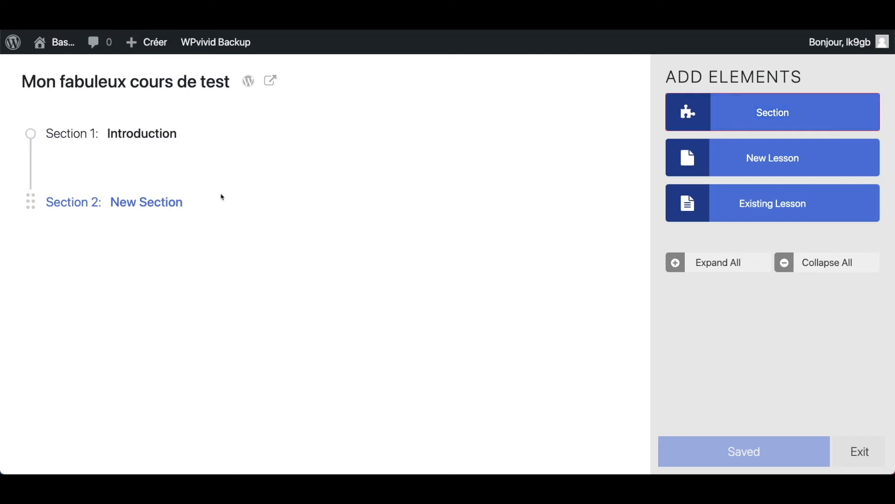
pyautogui.click(167, 202)
pyautogui.write('M')
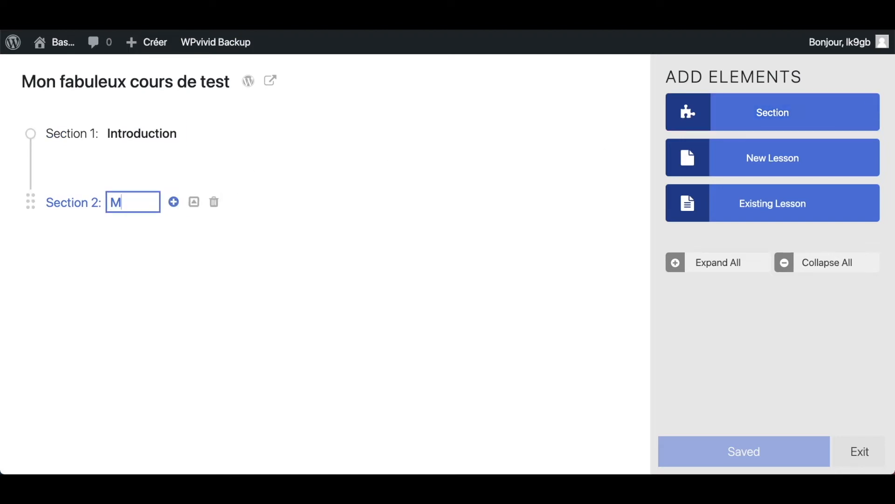
pyautogui.write('a super méthode')
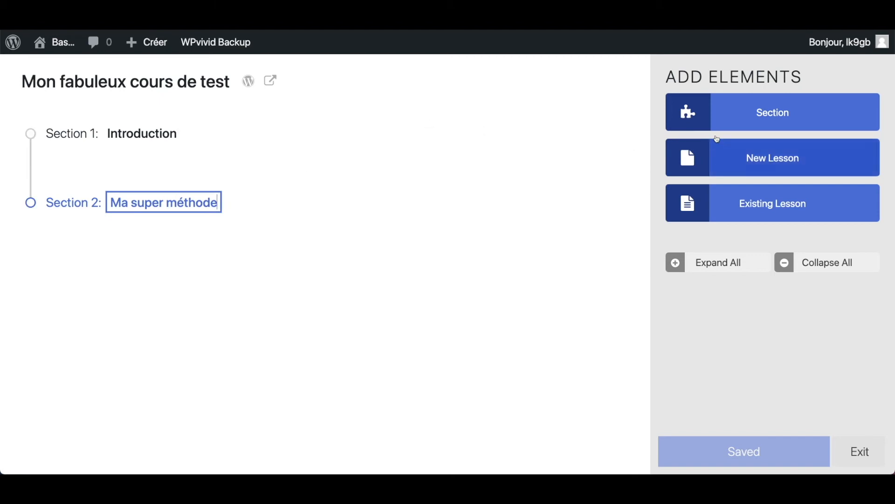
# Add a third section to the course and title it "Conclusion".
pyautogui.click(746, 119)
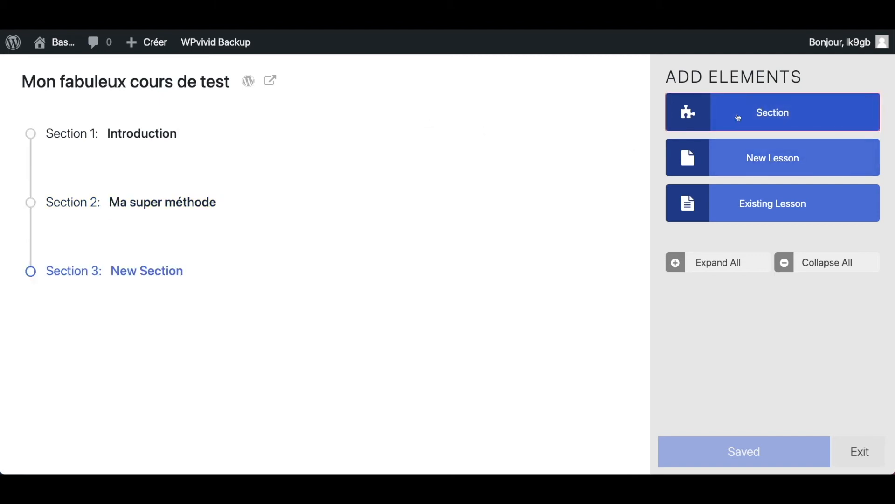
pyautogui.click(147, 271)
pyautogui.write('Conclusion')
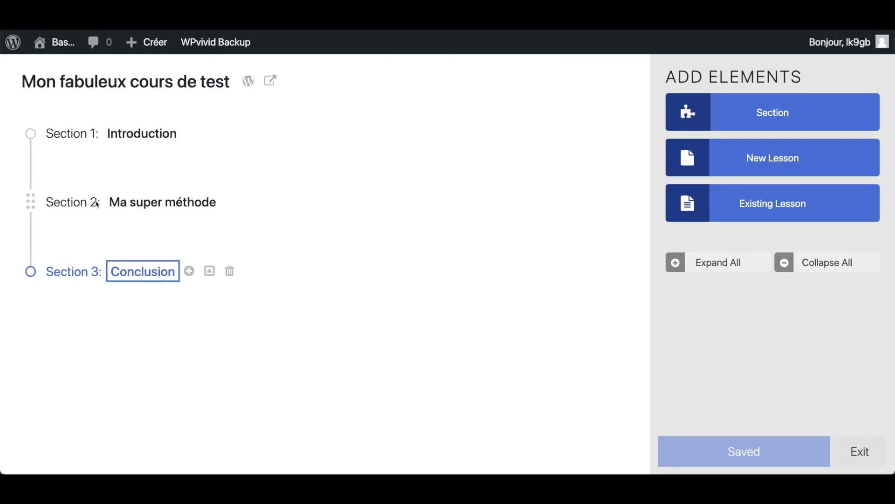
# Shift the "Introduction" section down to last place and back up to first place.
pyautogui.click(168, 142)
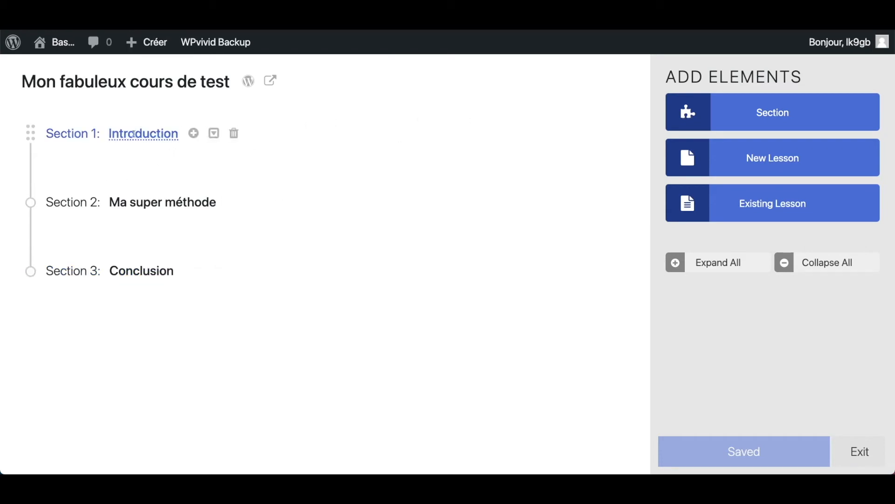
pyautogui.click(217, 134)
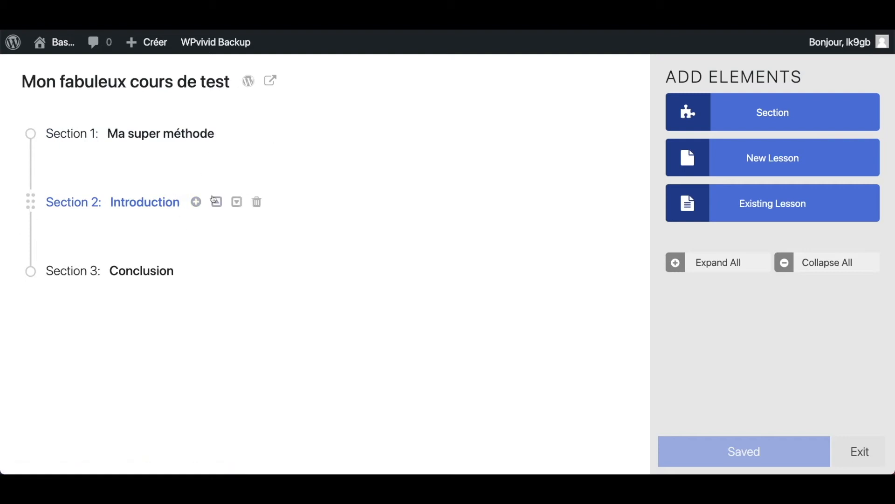
pyautogui.click(239, 206)
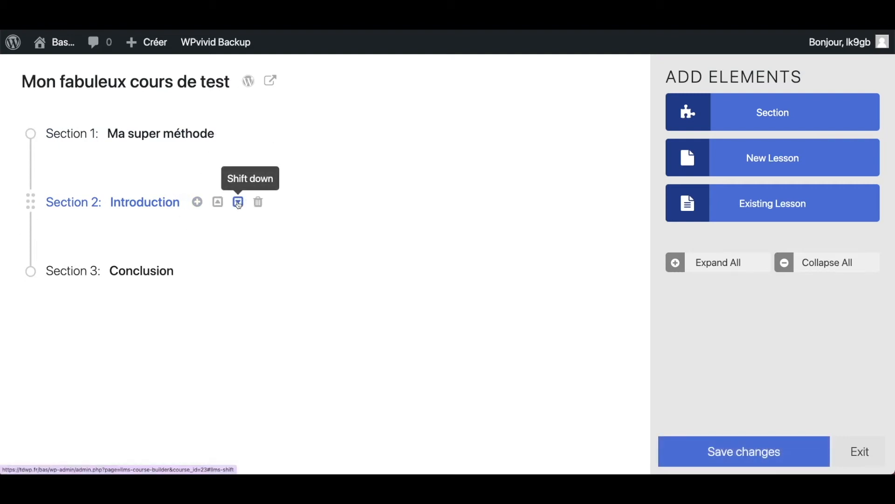
pyautogui.click(239, 205)
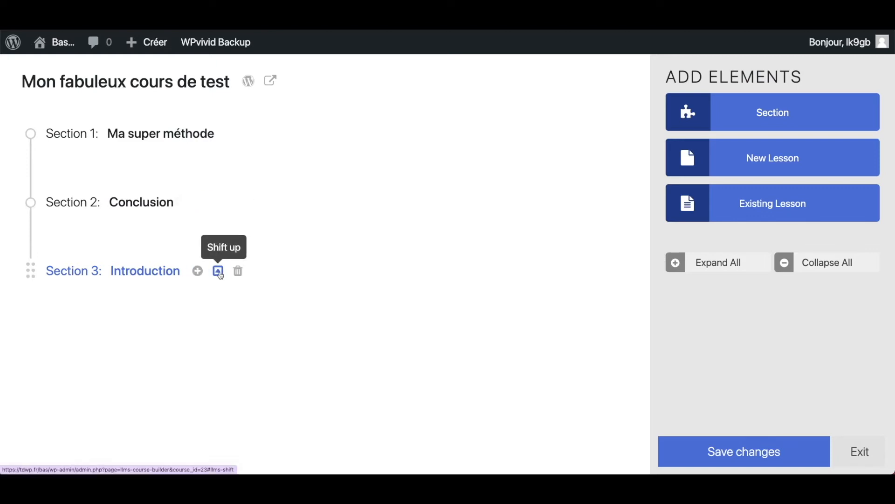
pyautogui.click(218, 271)
pyautogui.moveTo(221, 207)
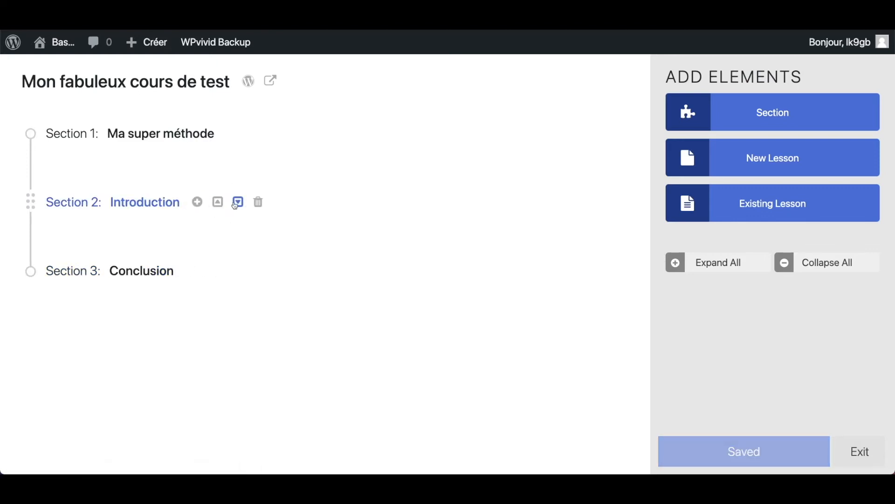
pyautogui.click(235, 206)
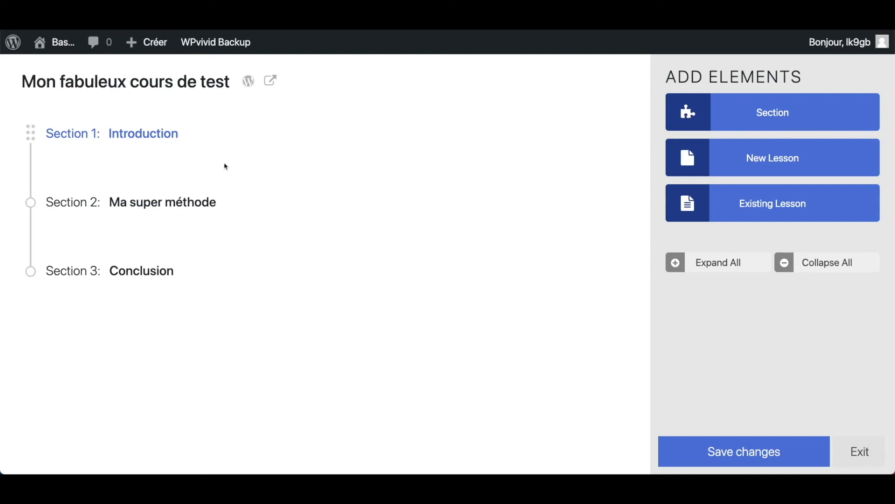
# Add a new lesson titled "Welcome" to the "Introduction" section.
pyautogui.click(790, 164)
pyautogui.tripleClick(161, 172)
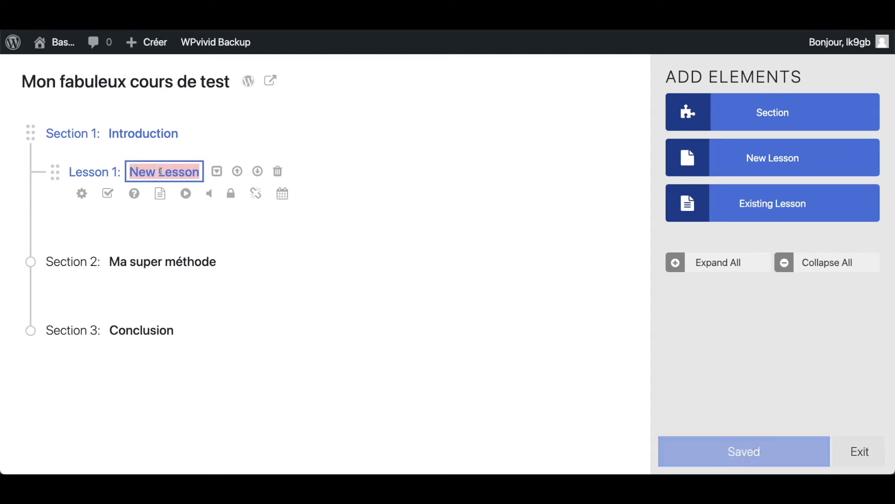
pyautogui.write('Wer')
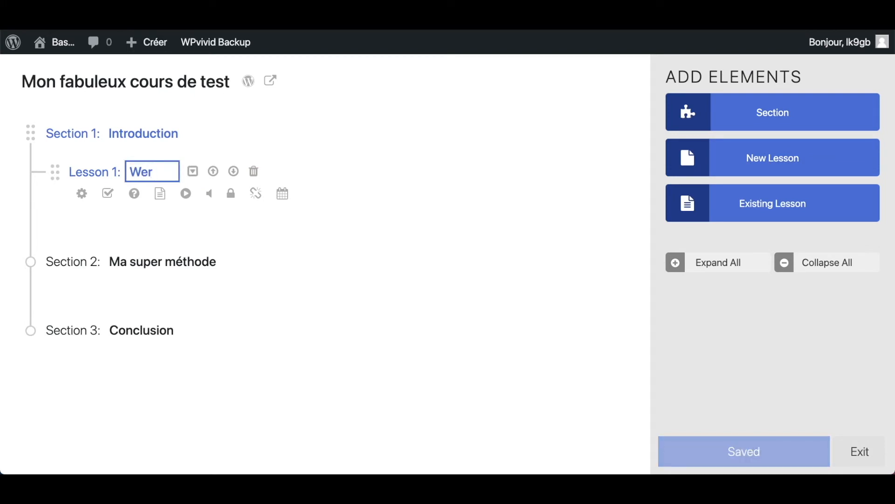
pyautogui.write('come')
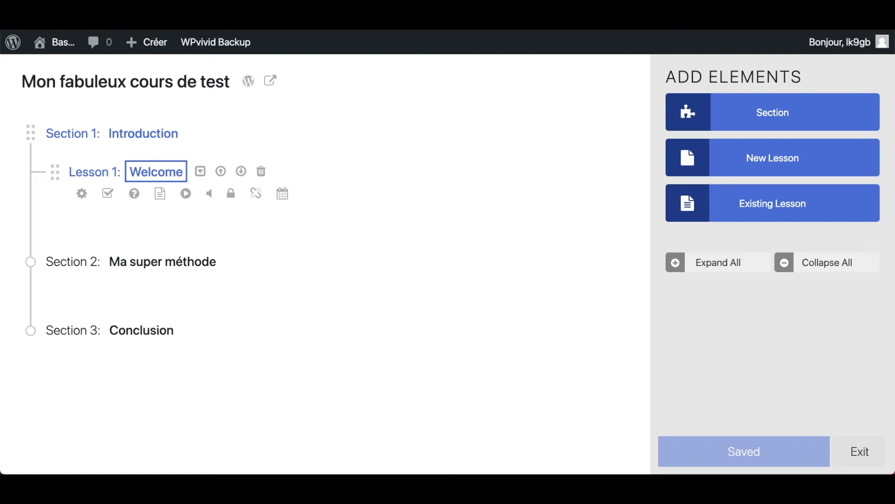
pyautogui.press('Return')
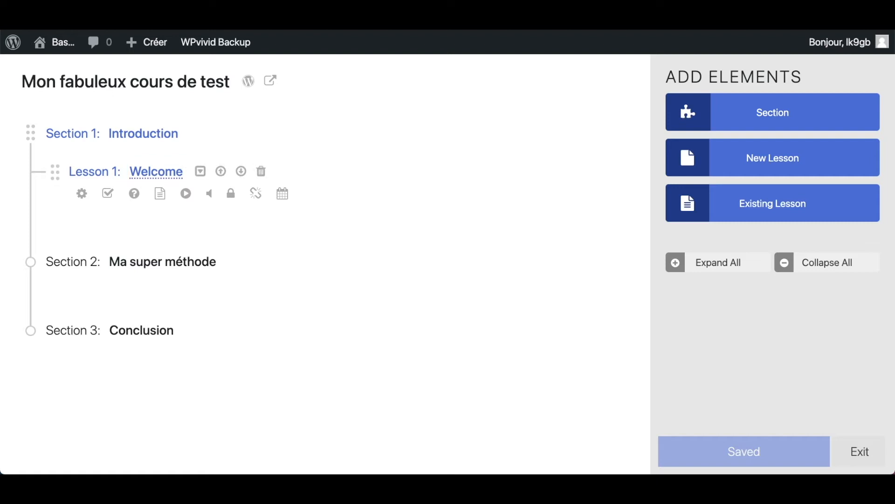
# Add a new lesson to the "Ma super méthode" section and enter the title "La technique superbe".
pyautogui.click(178, 262)
pyautogui.click(741, 166)
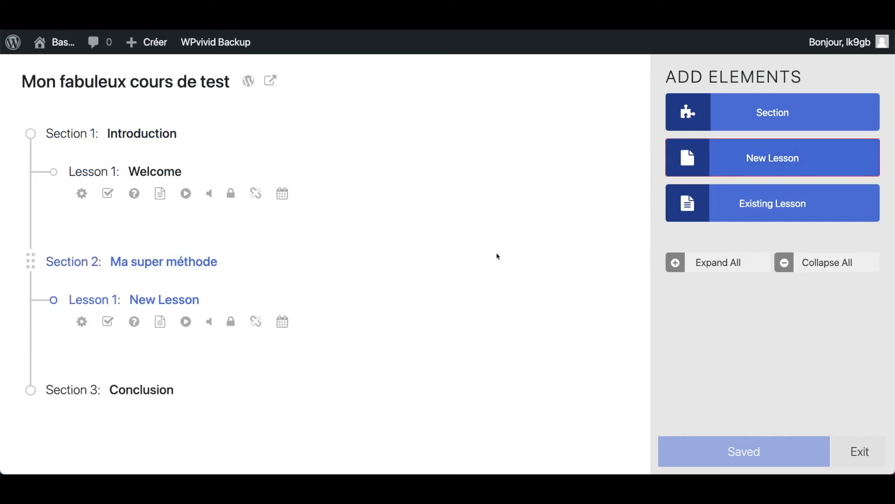
pyautogui.click(172, 300)
pyautogui.tripleClick(173, 299)
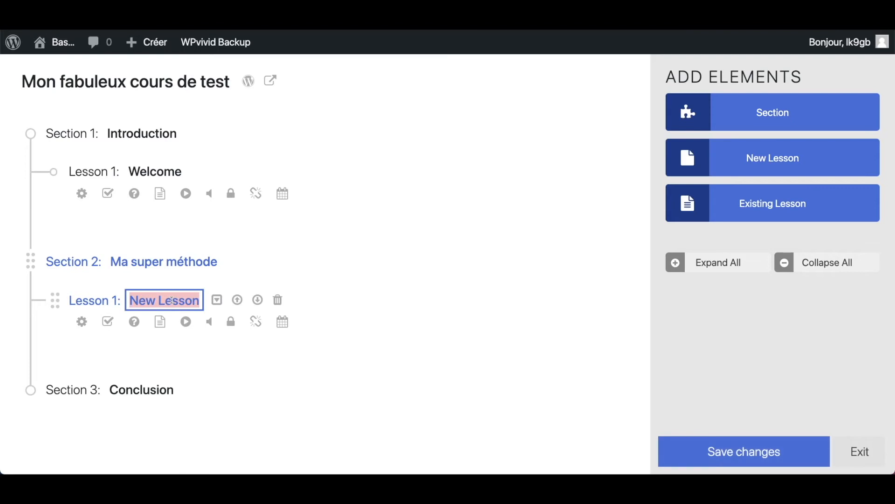
pyautogui.write('La technique su')
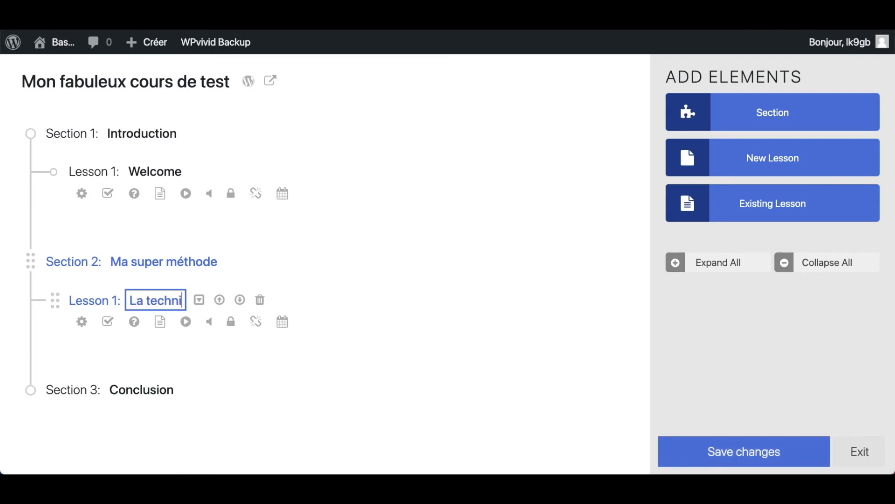
pyautogui.write('perbe')
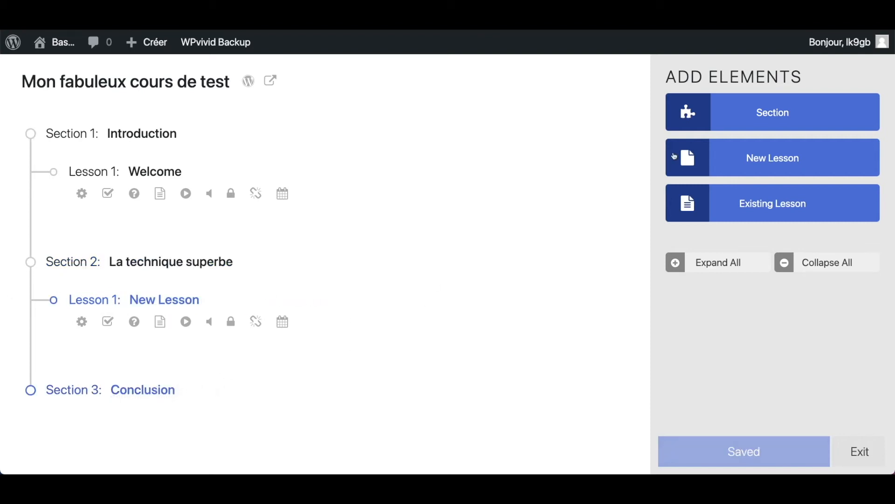
# Add a new lesson titled "Le mot de la fin" to the "Conclusion" section.
pyautogui.click(708, 168)
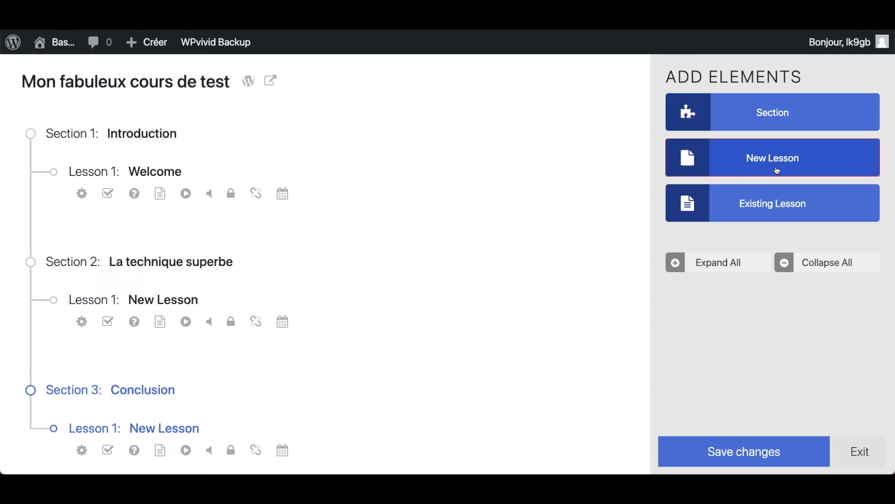
pyautogui.scroll(-1, 154, 410)
pyautogui.click(155, 405)
pyautogui.hotkey('ctrl', 'a')
pyautogui.write('Le mot de la fin')
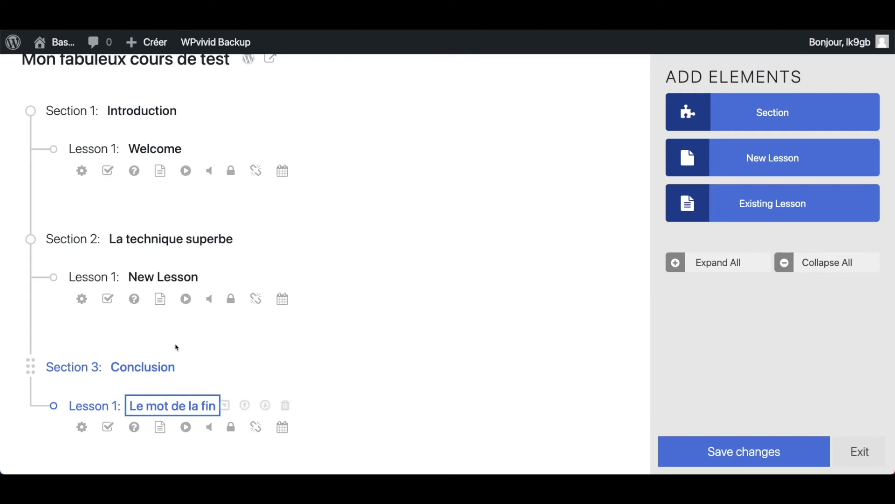
pyautogui.press('Return')
pyautogui.scroll(1, 346, 252)
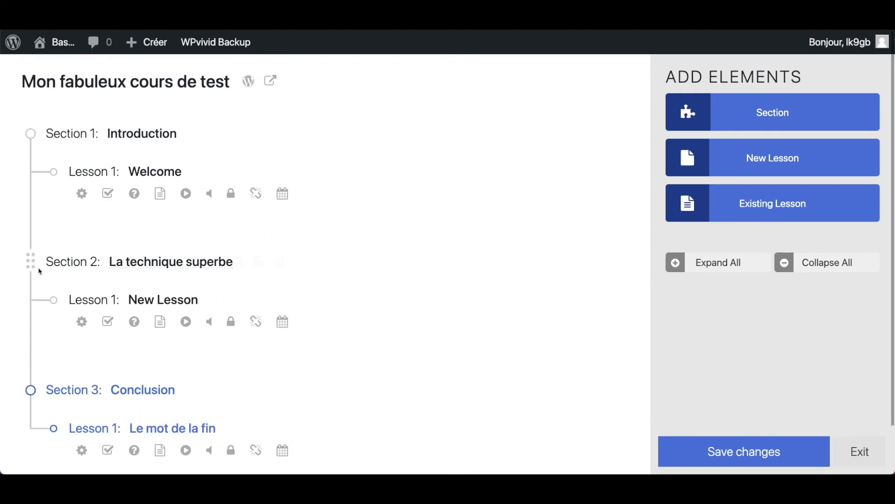
pyautogui.scroll(-1, 174, 219)
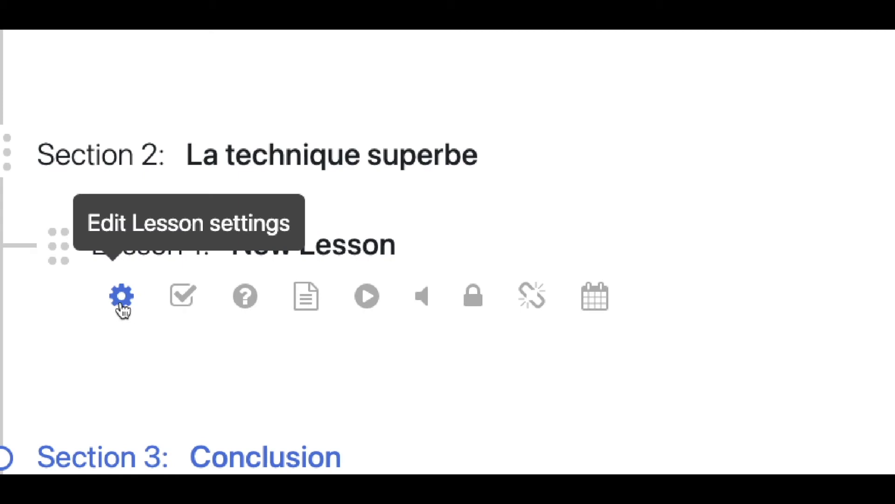
# Open the settings of the lesson in the "La technique superbe" section and copy the YouTube share link of "Cet outil fait gagner un temps de dingue !".
pyautogui.click(122, 298)
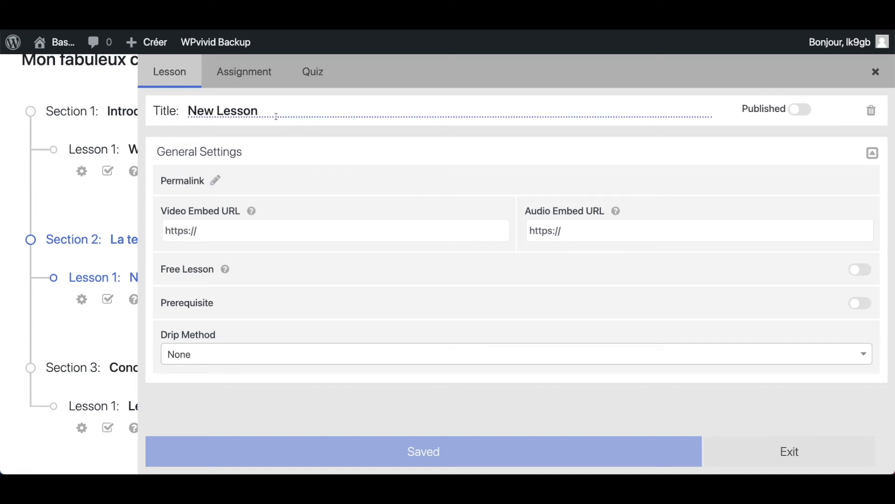
pyautogui.click(224, 228)
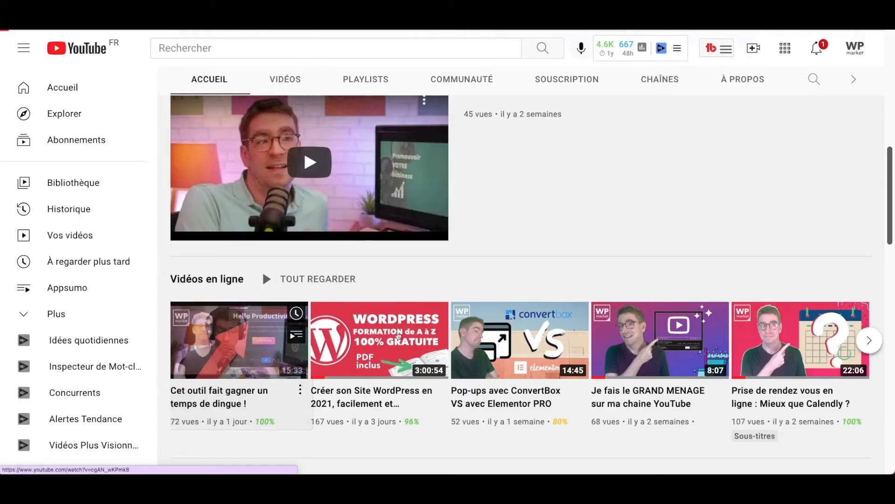
pyautogui.click(226, 349)
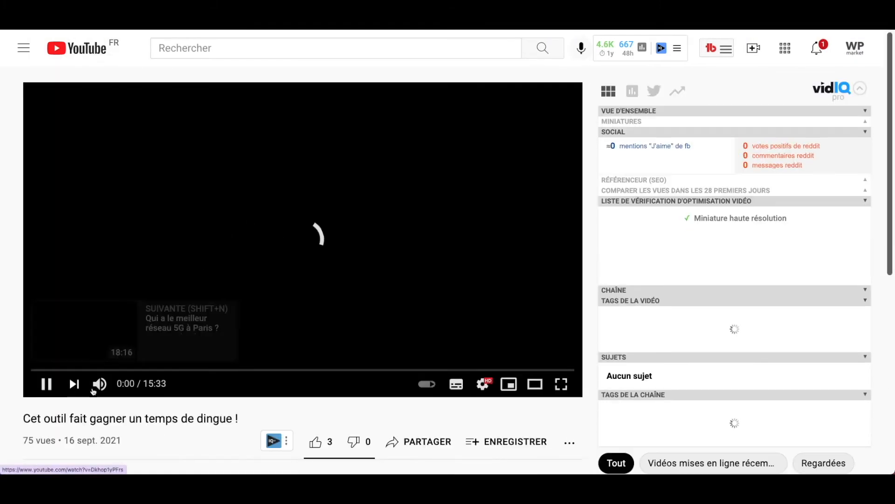
pyautogui.click(100, 384)
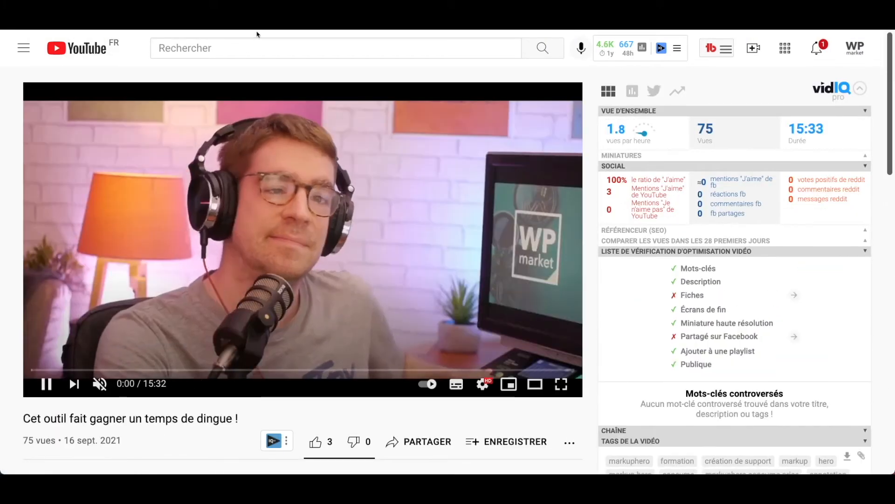
pyautogui.scroll(-4, 306, 280)
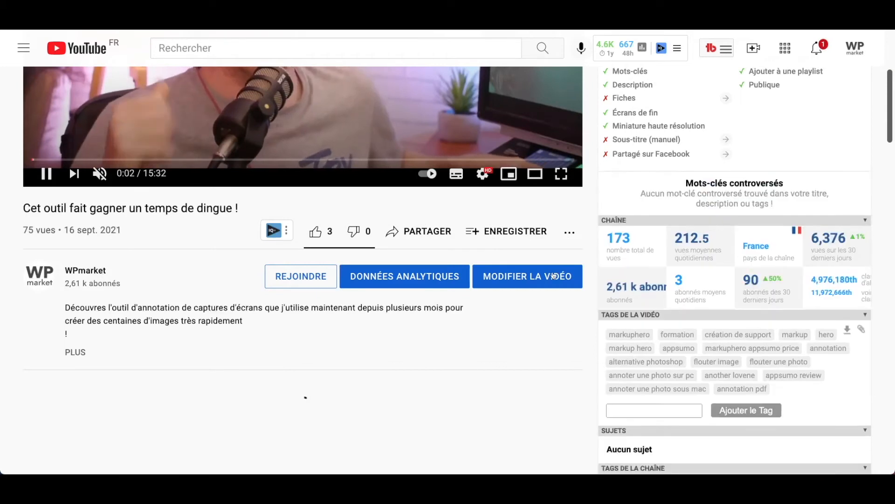
pyautogui.click(415, 234)
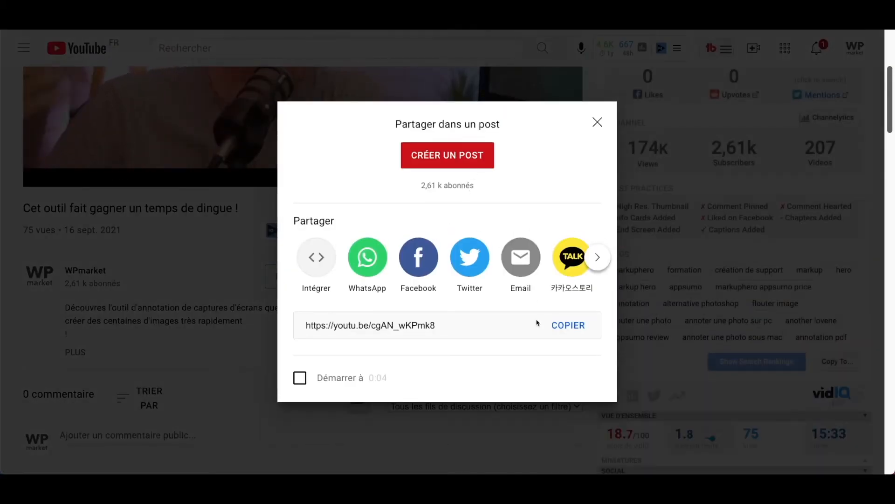
pyautogui.click(561, 325)
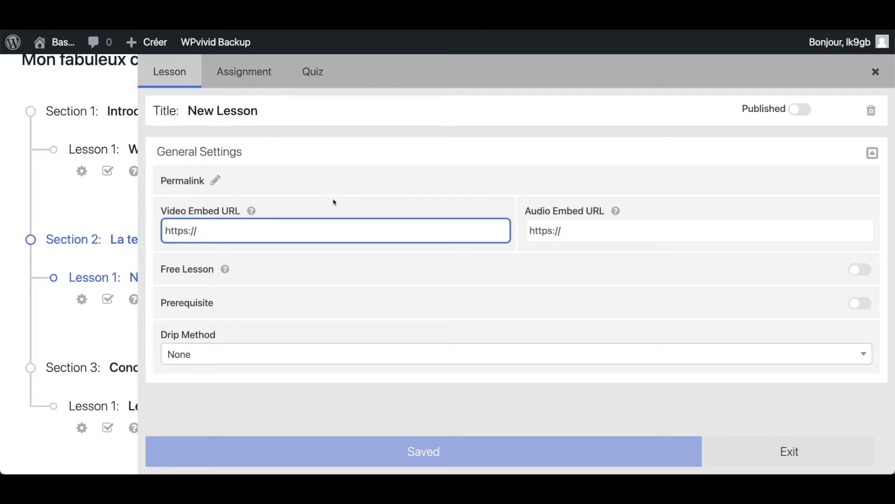
pyautogui.write('https://youtu.be/cgAN_wKPmk8')
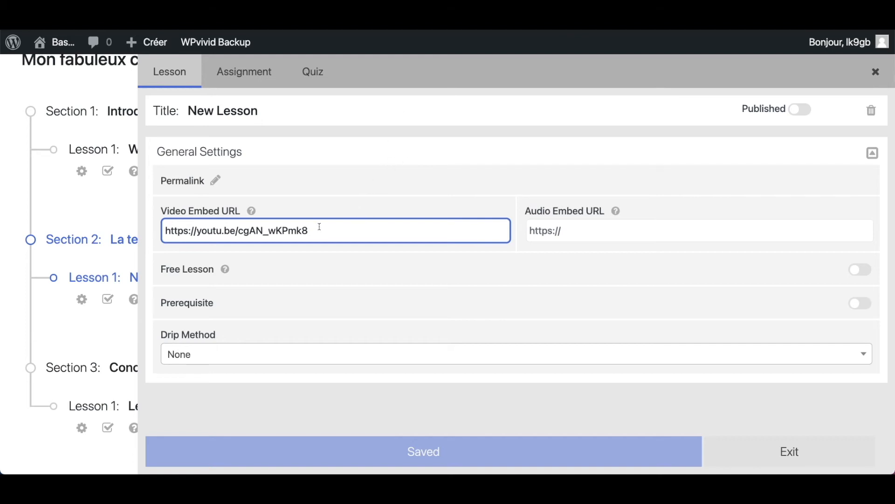
pyautogui.moveTo(332, 234); pyautogui.dragTo(152, 227)
pyautogui.moveTo(206, 221); pyautogui.dragTo(439, 226)
# Try a drip method of 2 days after course enrollment and the Free Lesson option, resetting the drip method to None and Free Lesson to off.
pyautogui.click(295, 353)
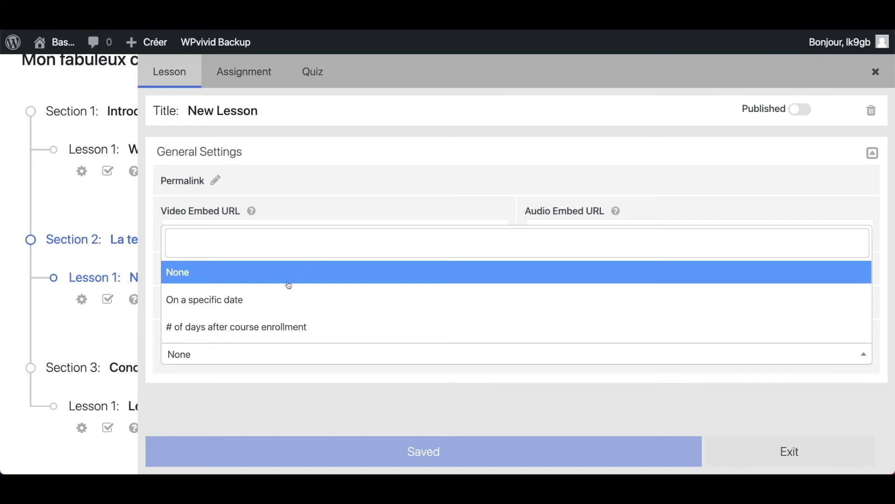
pyautogui.click(254, 328)
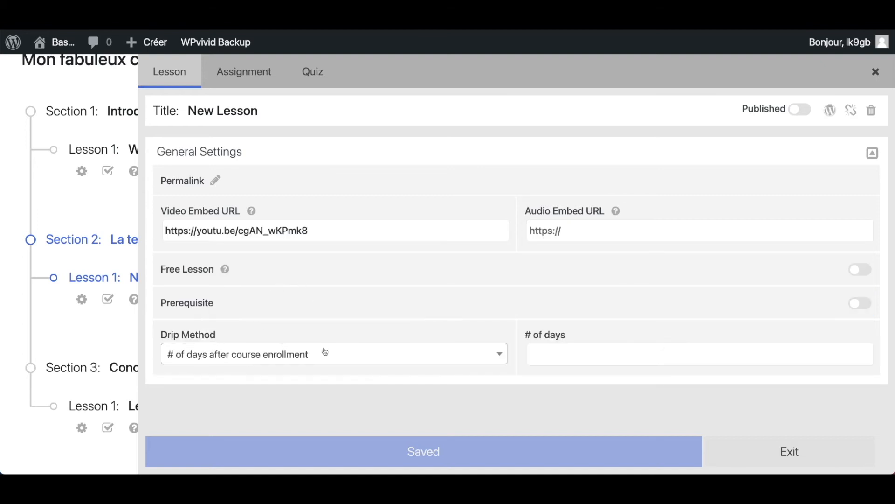
pyautogui.click(546, 354)
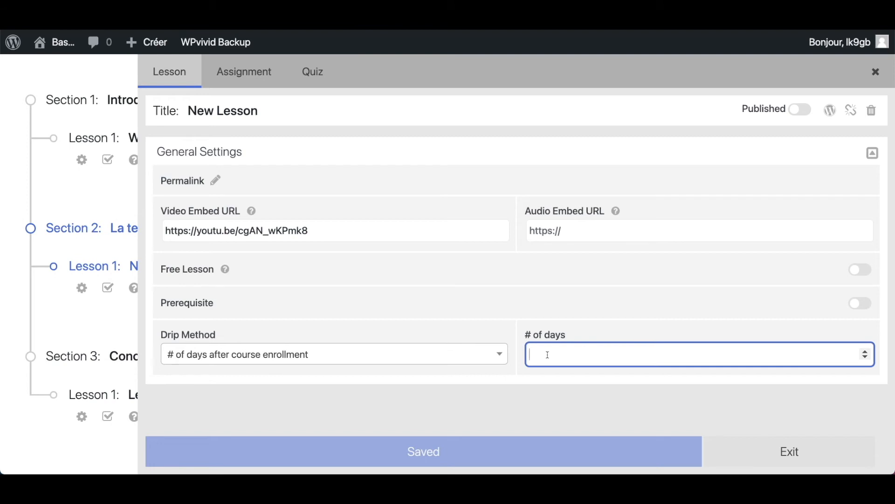
pyautogui.click(453, 362)
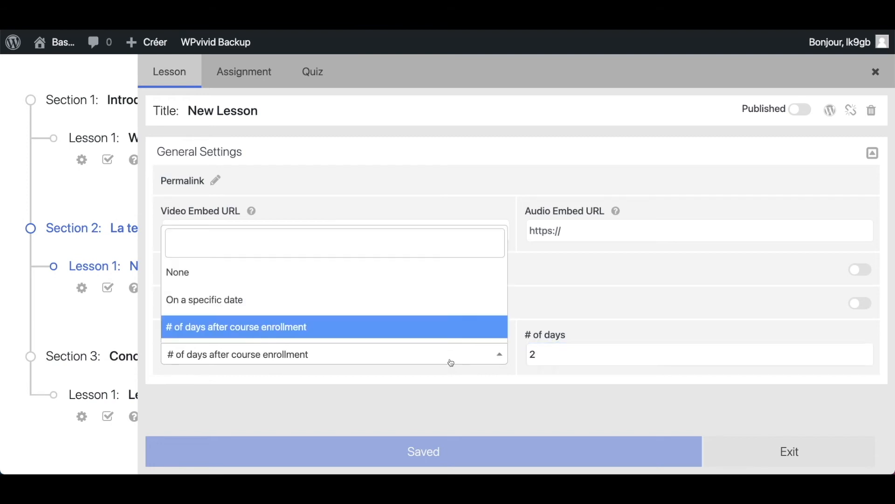
pyautogui.click(221, 275)
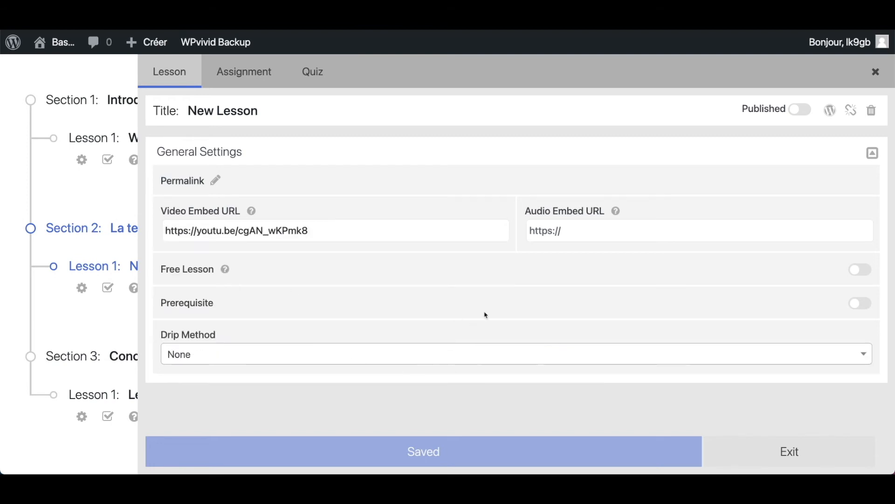
pyautogui.click(861, 270)
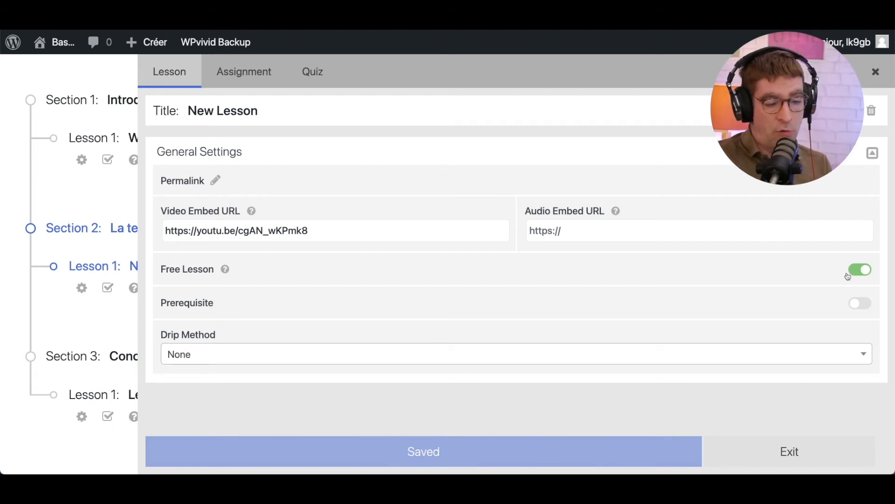
pyautogui.click(862, 271)
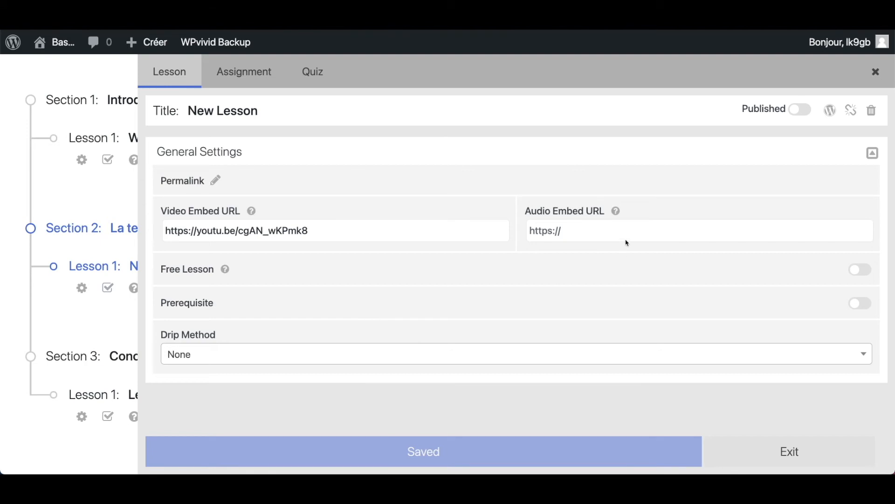
# Publish the lesson in the "La technique superbe" section, save it, and close its settings.
pyautogui.click(797, 110)
pyautogui.click(448, 455)
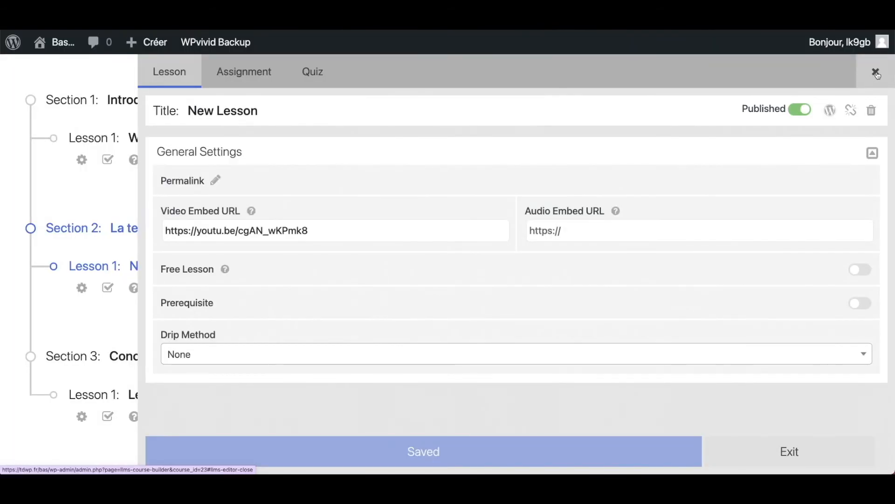
pyautogui.click(875, 72)
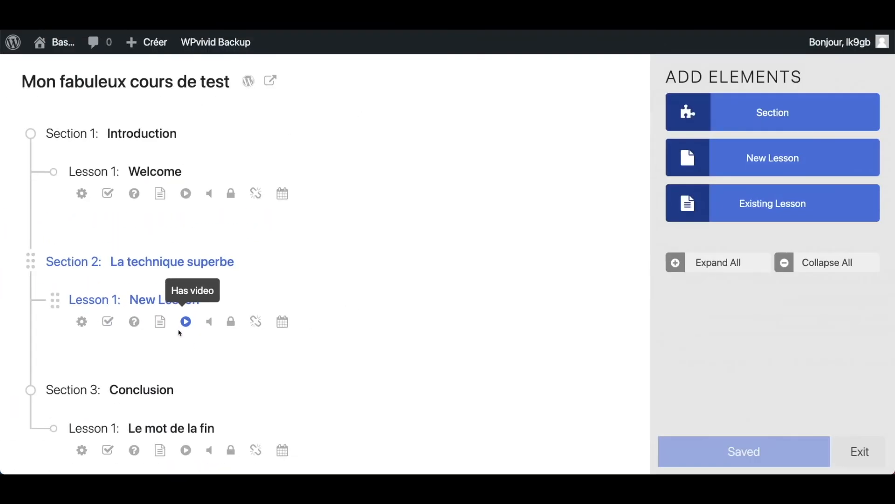
pyautogui.moveTo(193, 293)
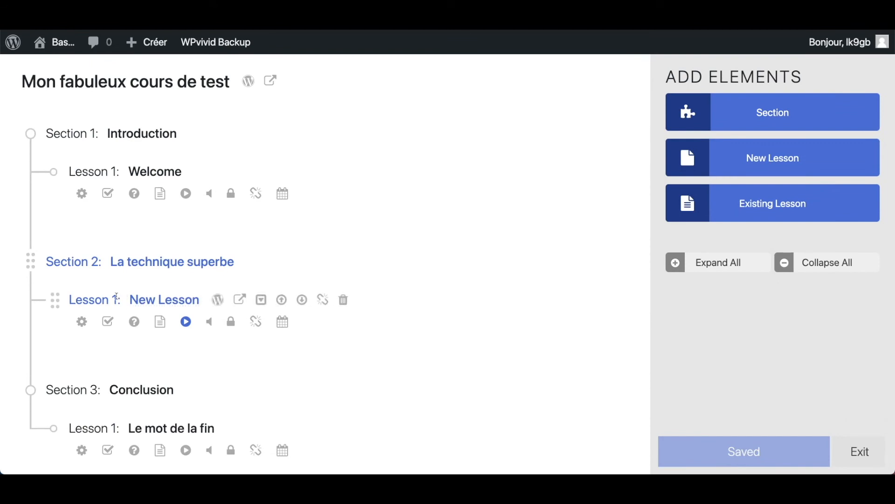
pyautogui.click(83, 320)
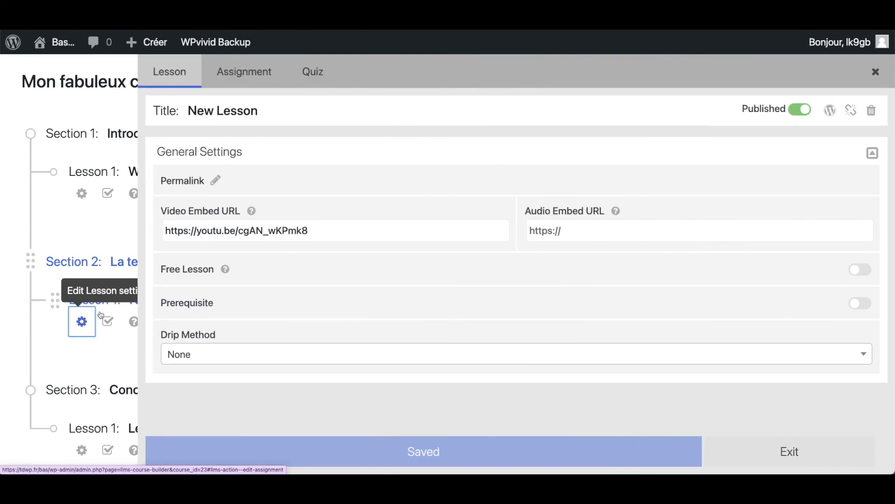
pyautogui.click(876, 72)
# Rename the lesson in the "La technique superbe" section as "Ma superbe technique" and save the course changes.
pyautogui.click(157, 301)
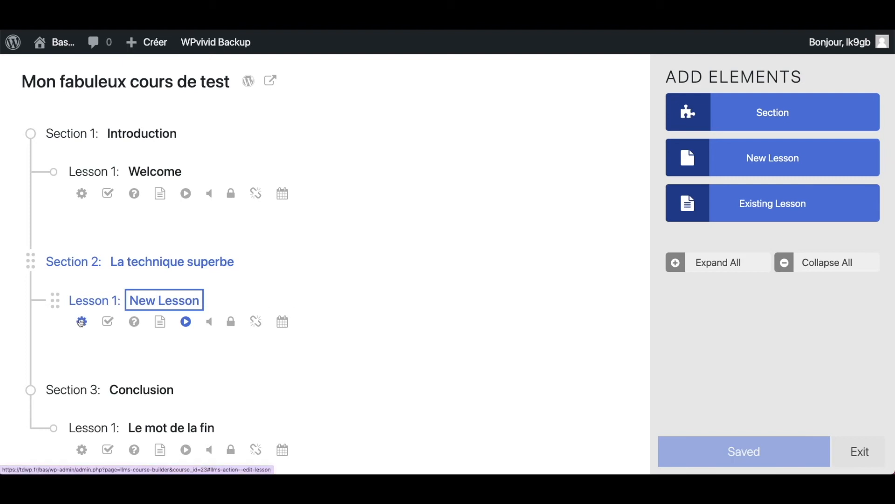
pyautogui.doubleClick(167, 301)
pyautogui.hotkey('ctrl', 'a')
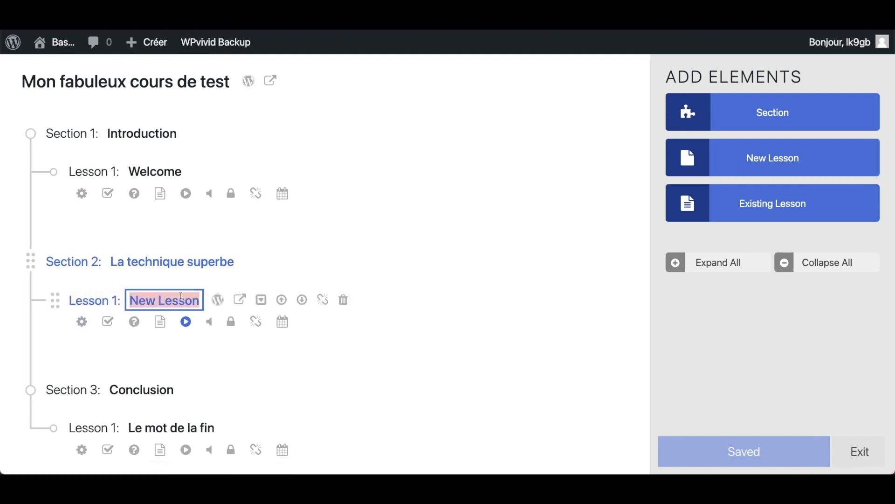
pyautogui.write('Ma siperbe t')
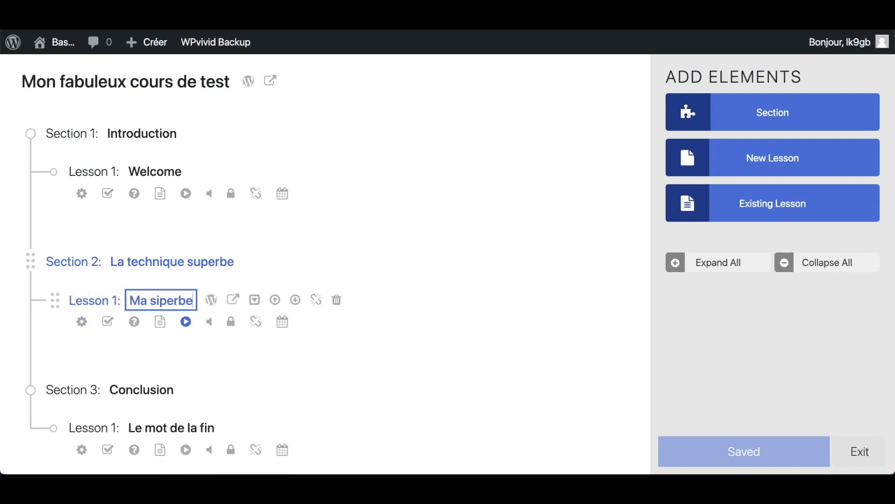
pyautogui.press('BackSpace')
pyautogui.press('BackSpace')
pyautogui.press('BackSpace')
pyautogui.press('BackSpace')
pyautogui.press('BackSpace')
pyautogui.press('BackSpace')
pyautogui.press('BackSpace')
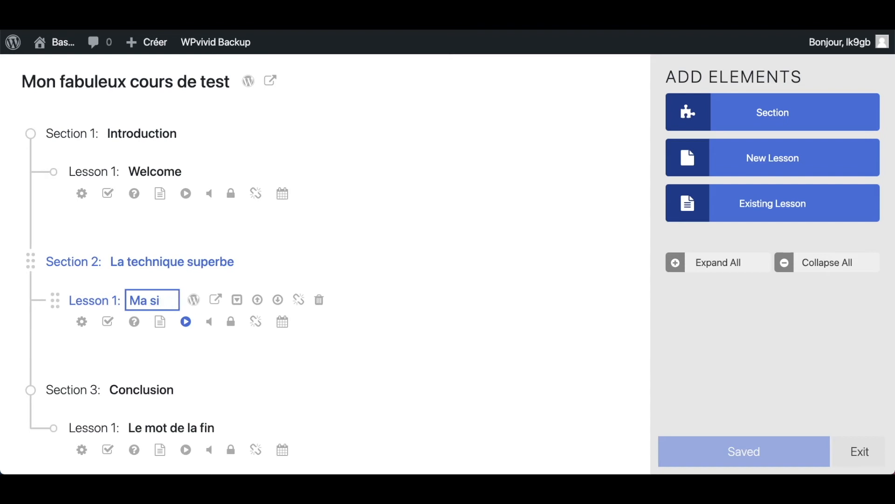
pyautogui.write('uperbe technique')
pyautogui.press('Return')
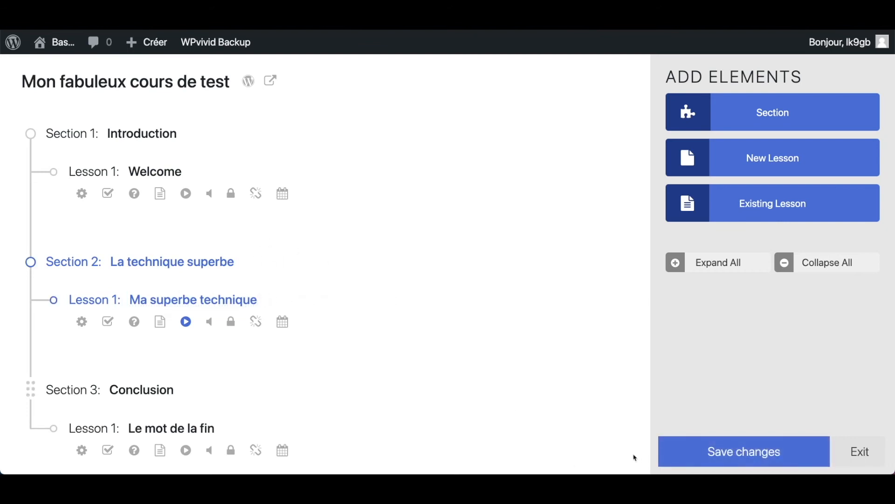
pyautogui.click(718, 455)
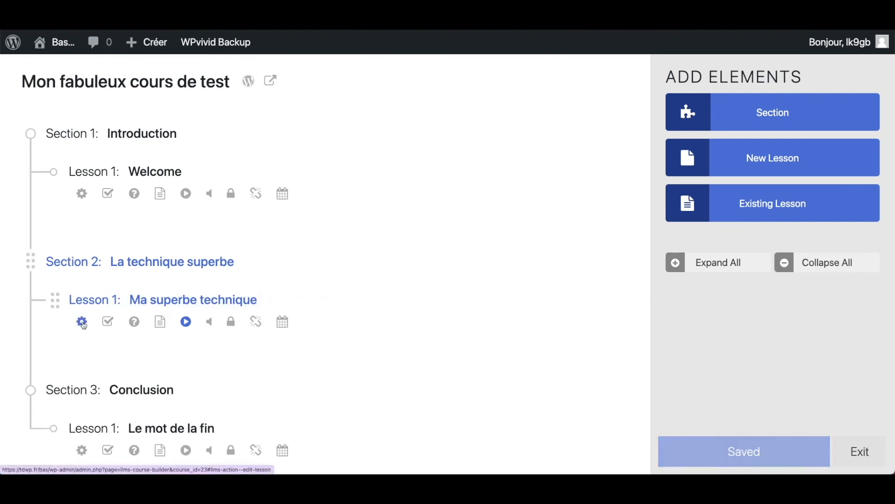
# View the title field in the settings of the "Ma superbe technique" lesson and close the settings.
pyautogui.click(83, 322)
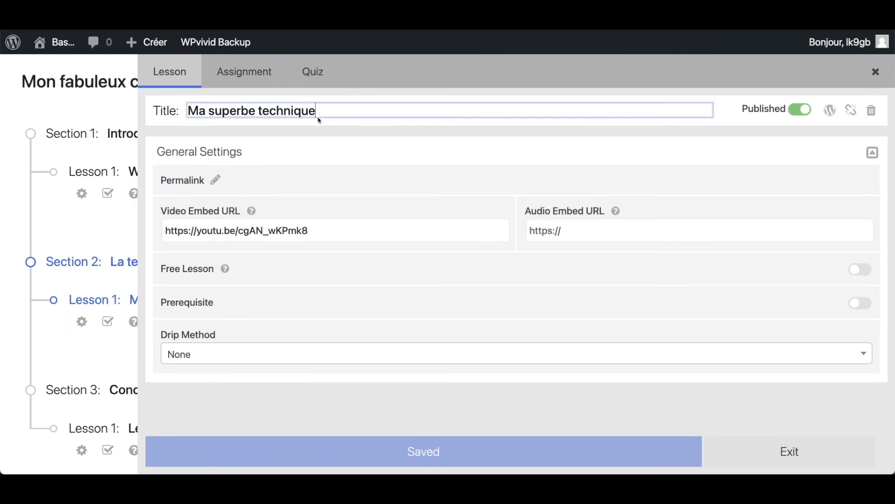
pyautogui.click(358, 114)
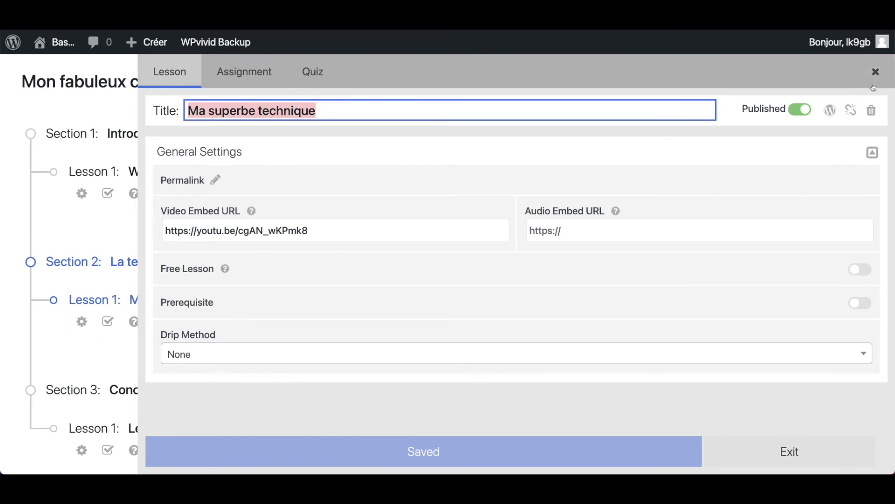
pyautogui.click(876, 71)
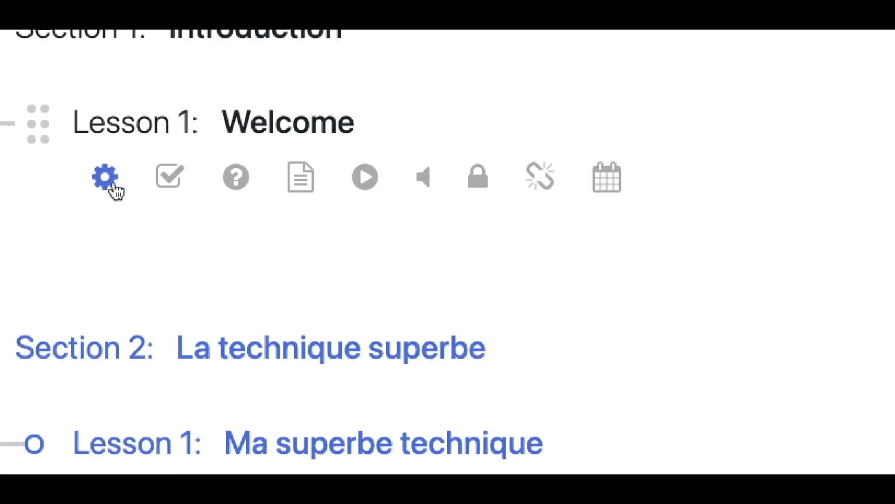
# Publish the "Welcome" lesson of the "Introduction" section from its lesson settings.
pyautogui.click(113, 187)
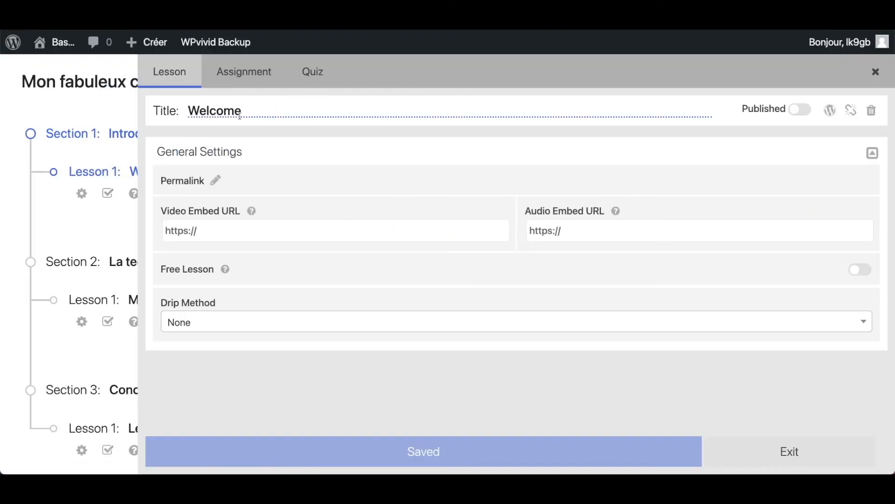
pyautogui.click(802, 110)
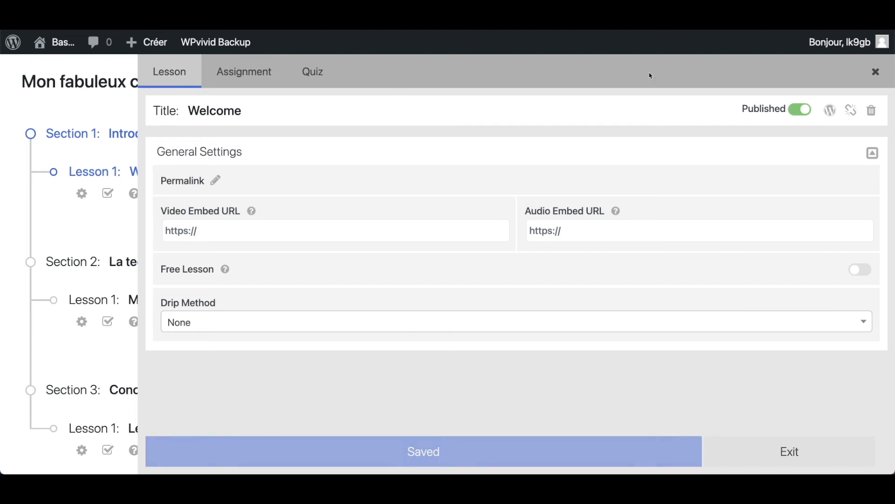
pyautogui.scroll(-2, 837, 118)
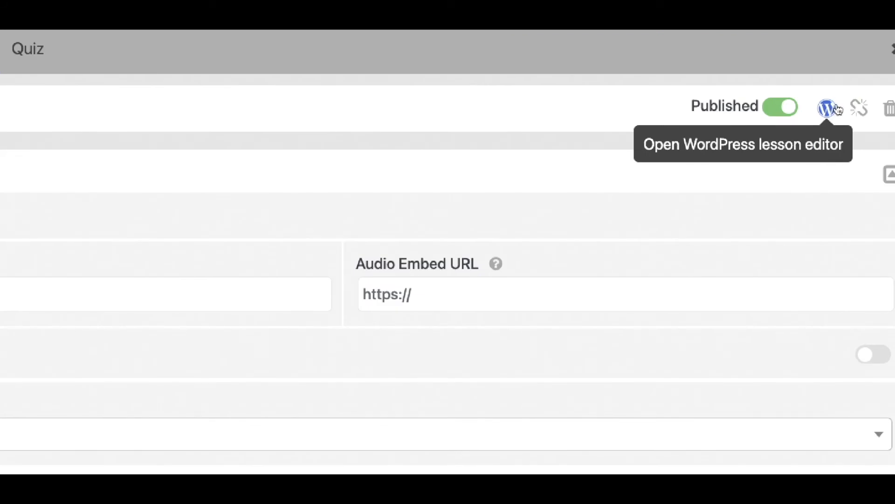
# Open the "Welcome" lesson in the WordPress lesson editor, add the paragraph "Welcome voici les instructions...." and update the lesson.
pyautogui.click(833, 111)
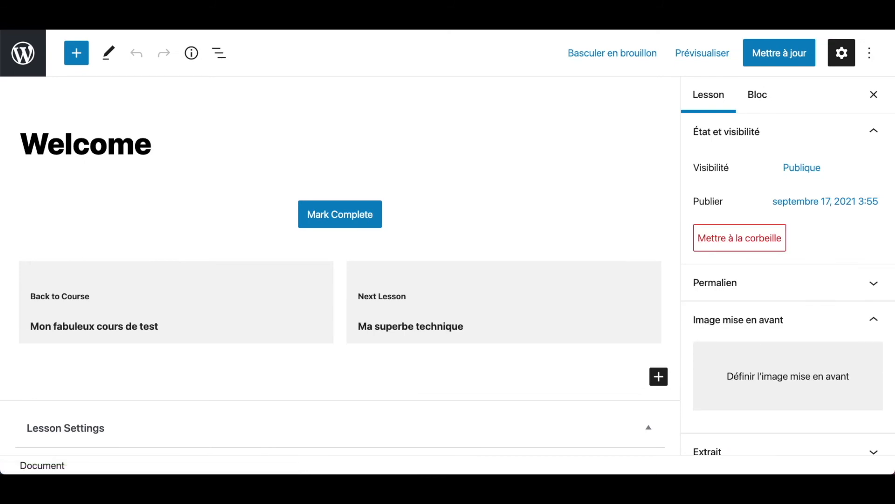
pyautogui.press('Return')
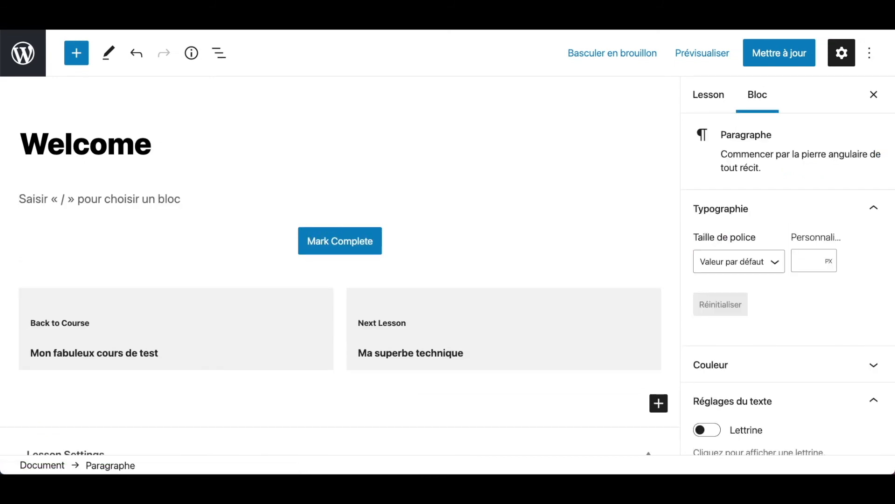
pyautogui.write('Welcome')
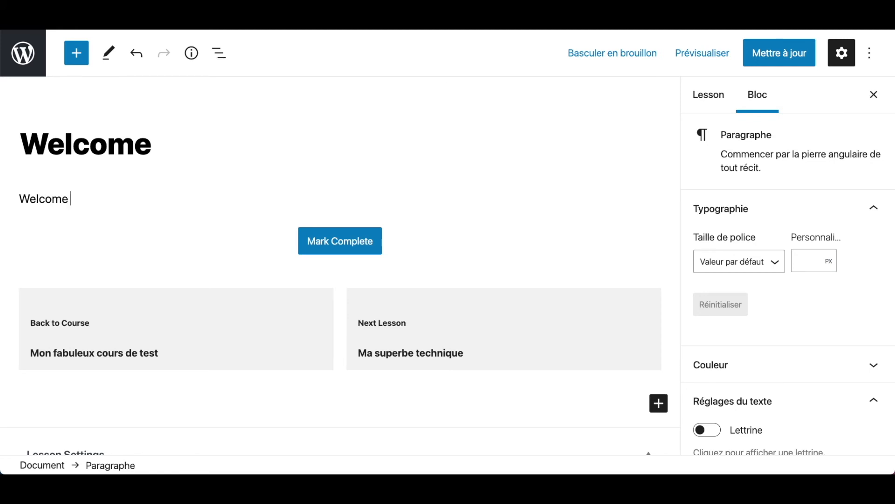
pyautogui.write(' voici les instru')
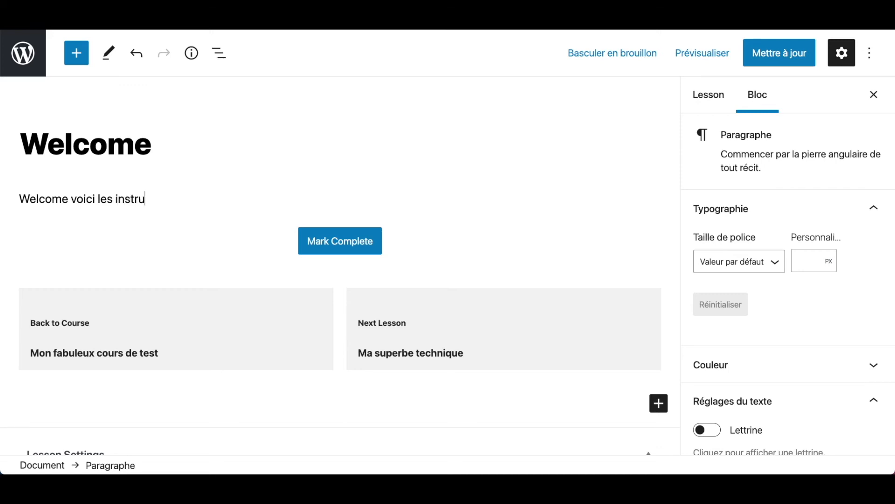
pyautogui.write('ctions....')
pyautogui.press('Return')
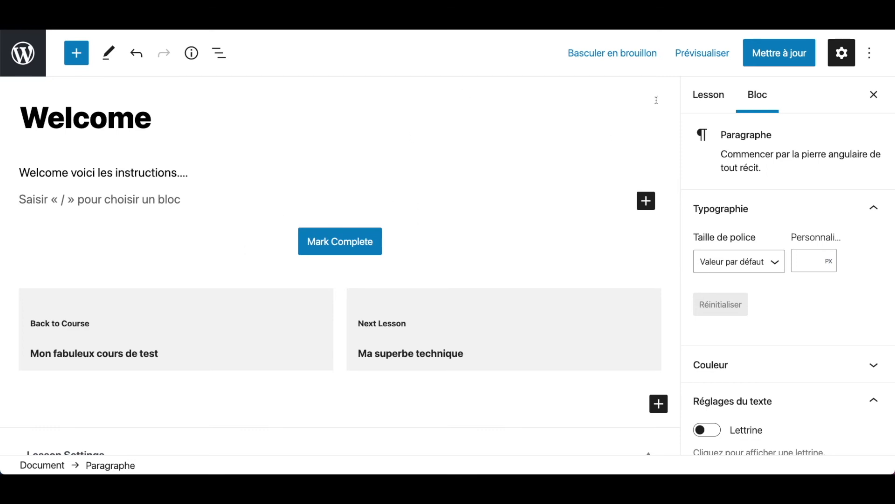
pyautogui.click(779, 54)
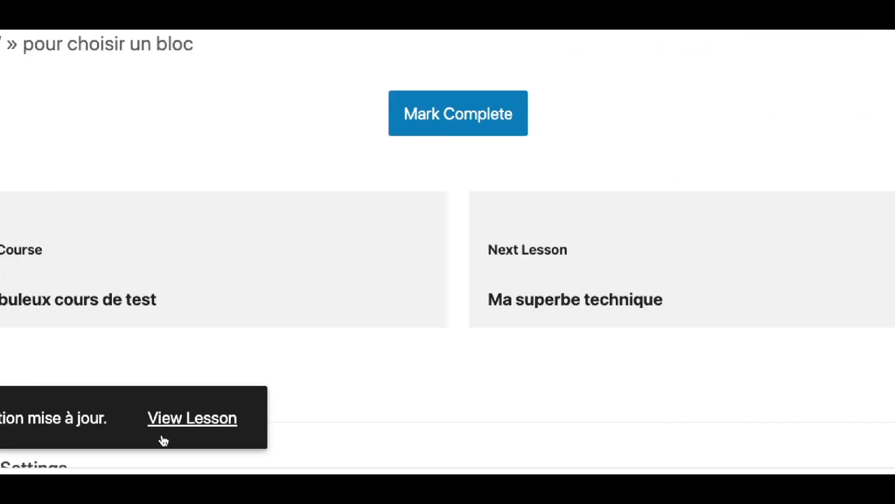
# View the "Welcome" lesson on the site and review the section headings on the "Mon fabuleux cours de test" course page.
pyautogui.click(183, 425)
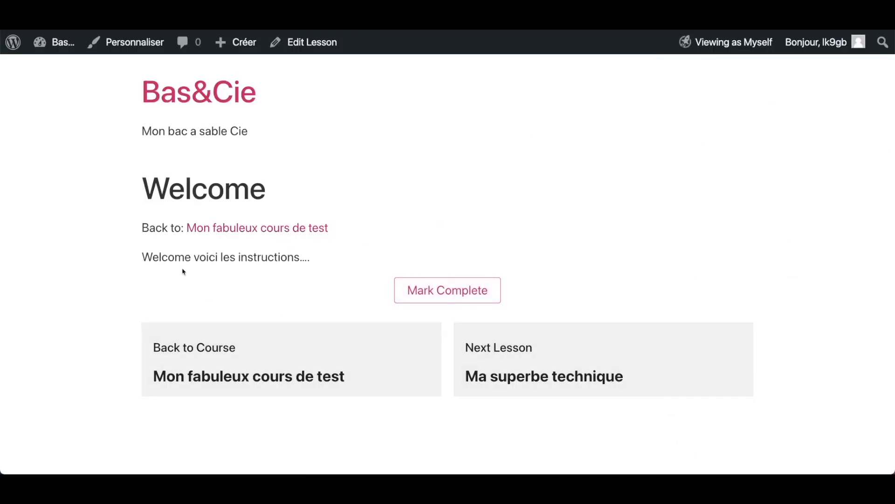
pyautogui.click(252, 363)
pyautogui.scroll(-4, 244, 289)
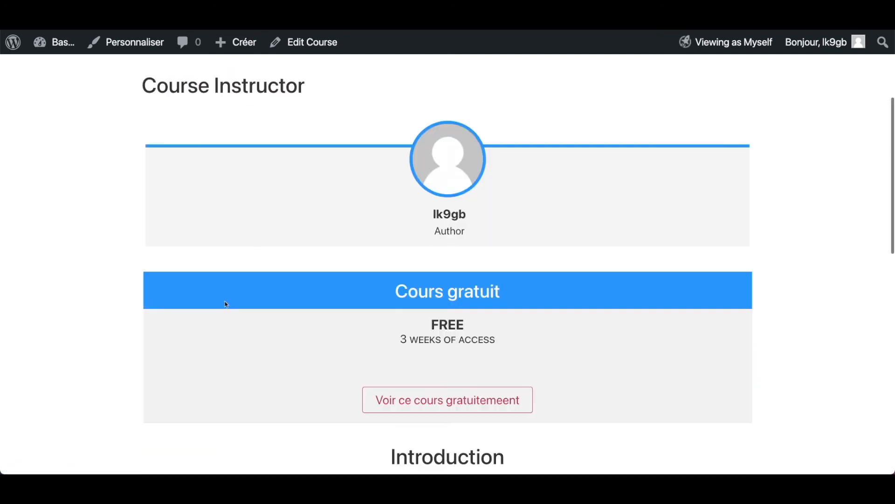
pyautogui.scroll(-6, 450, 226)
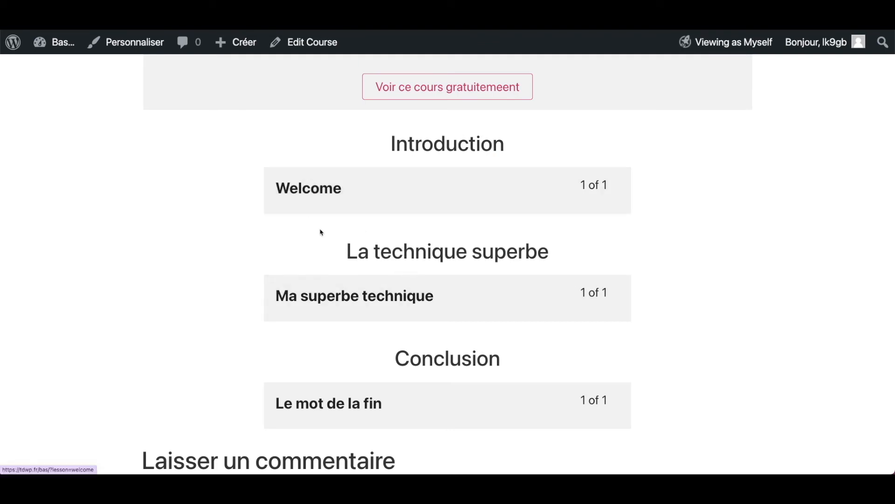
pyautogui.moveTo(367, 131); pyautogui.dragTo(515, 157)
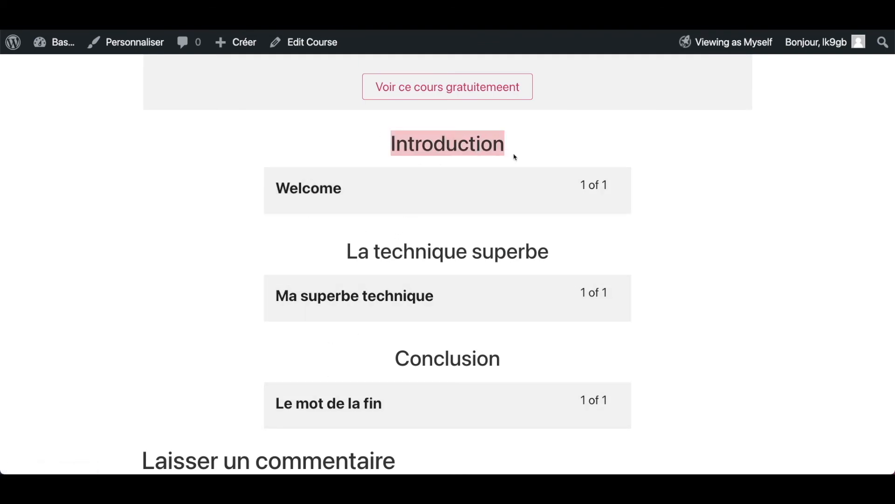
pyautogui.moveTo(340, 258); pyautogui.dragTo(612, 256)
pyautogui.moveTo(404, 376); pyautogui.dragTo(610, 360)
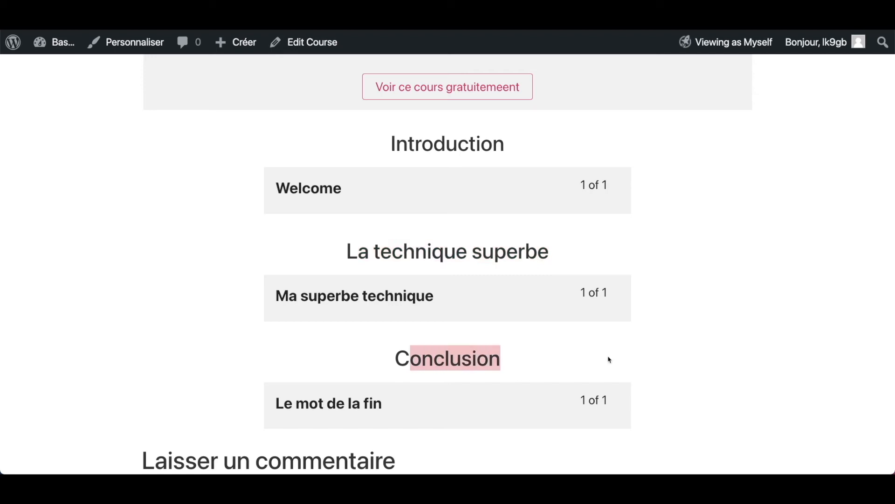
# Browse the published lessons from "Ma superbe technique" back to "Welcome" and forward to "Le mot de la fin".
pyautogui.click(353, 300)
pyautogui.scroll(-5, 499, 349)
pyautogui.scroll(-2, 499, 349)
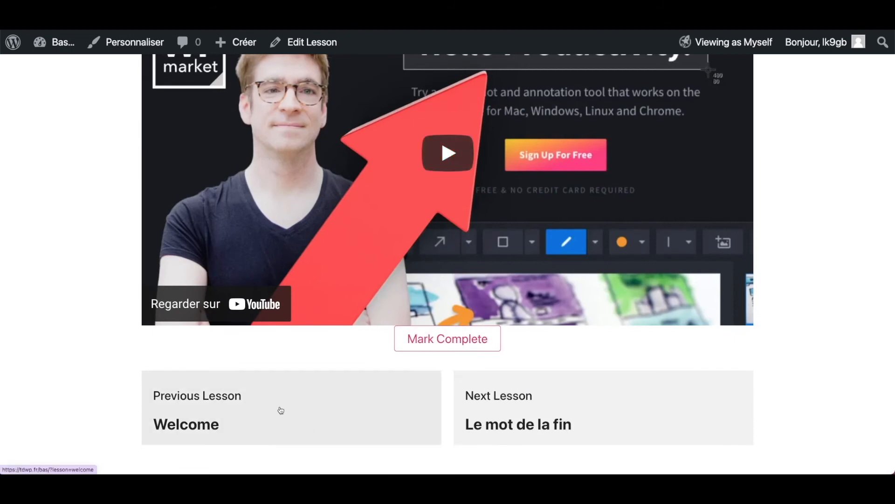
pyautogui.click(280, 410)
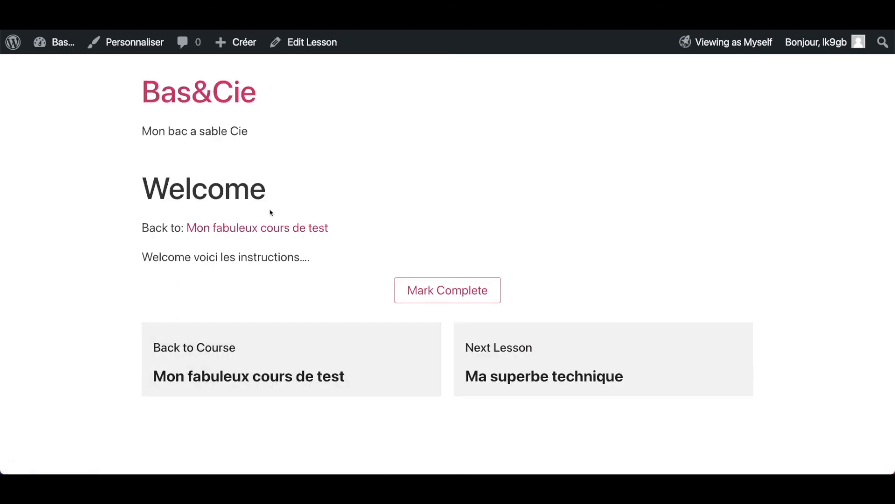
pyautogui.click(564, 384)
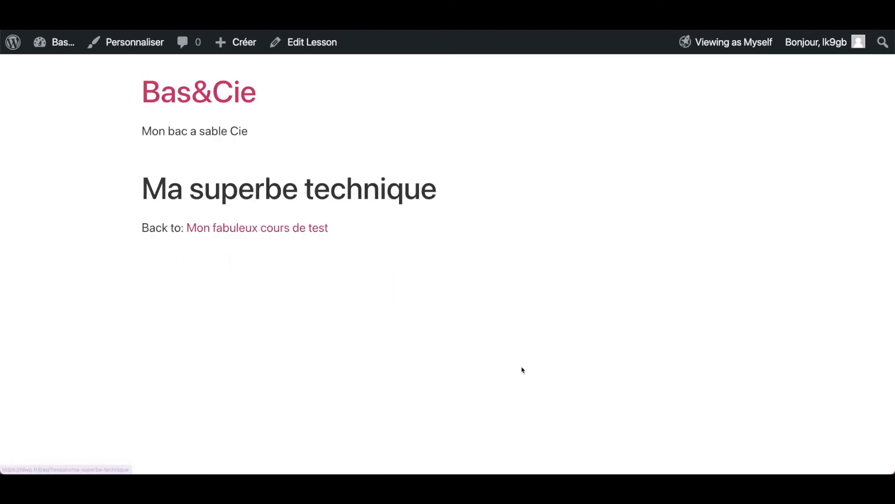
pyautogui.scroll(-5, 522, 368)
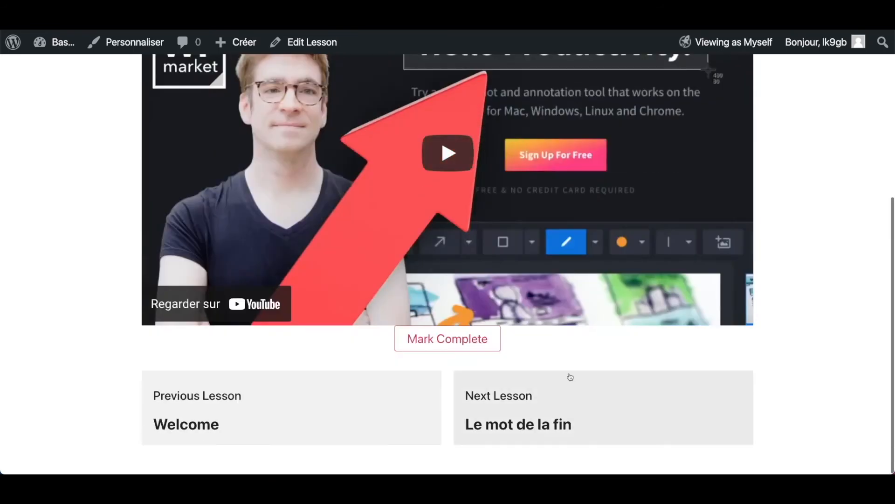
pyautogui.click(548, 427)
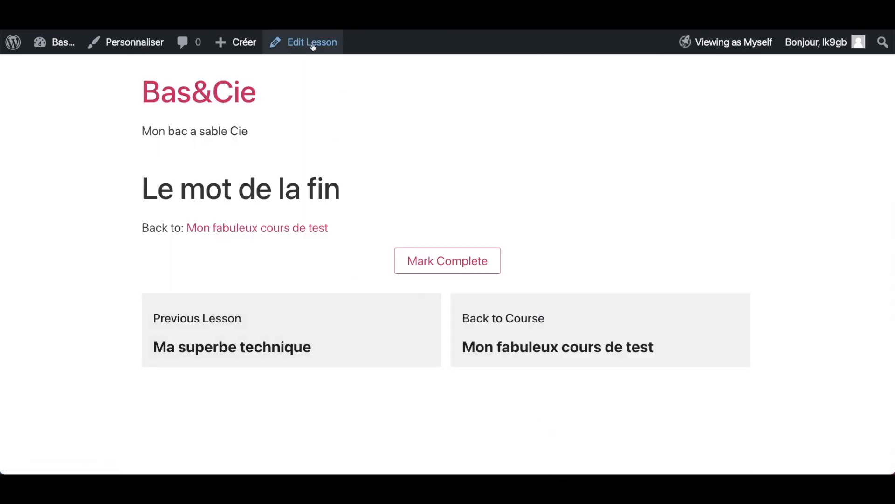
# Open the "Le mot de la fin" lesson for editing and launch the Course Builder from it.
pyautogui.moveTo(316, 54)
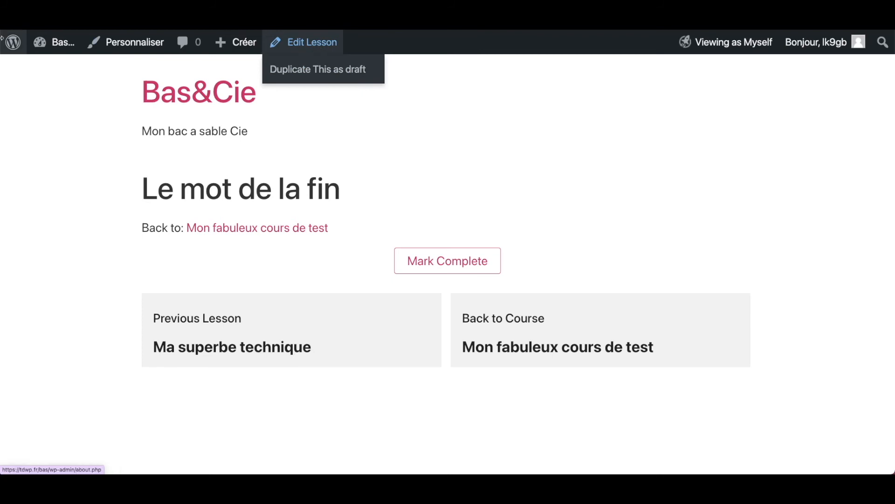
pyautogui.click(322, 51)
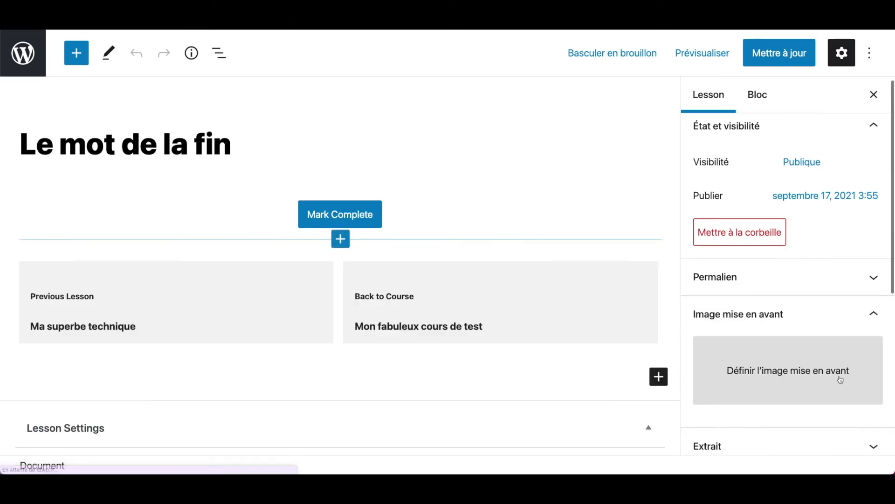
pyautogui.scroll(-6, 841, 380)
pyautogui.rightClick(833, 358)
pyautogui.click(807, 396)
pyautogui.click(540, 200)
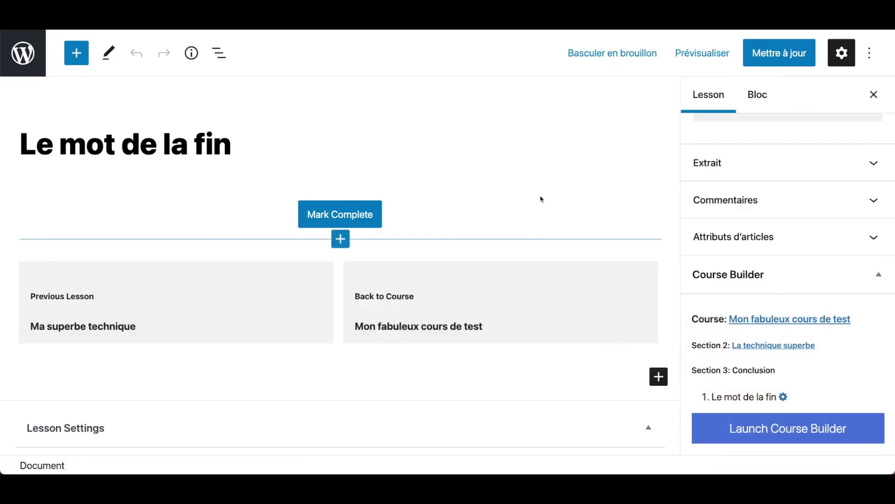
pyautogui.click(788, 442)
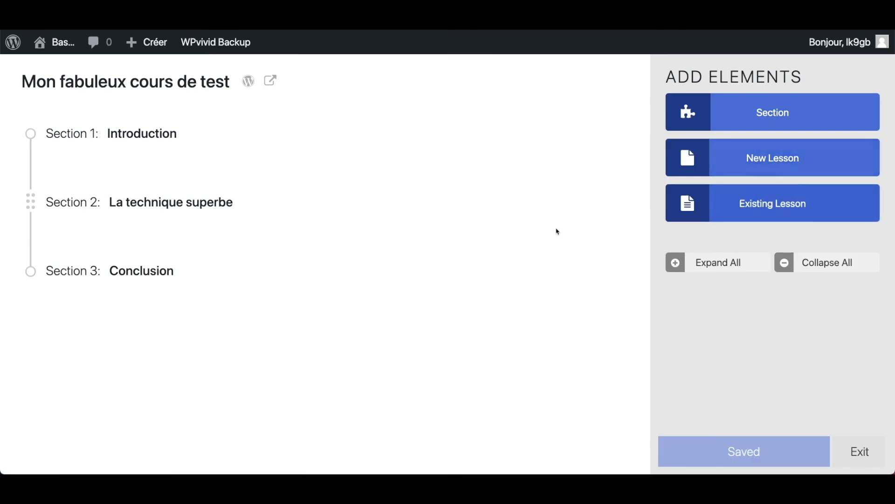
# Expand all course sections, view the video embed field in the "Le mot de la fin" lesson settings, and close the settings.
pyautogui.click(161, 269)
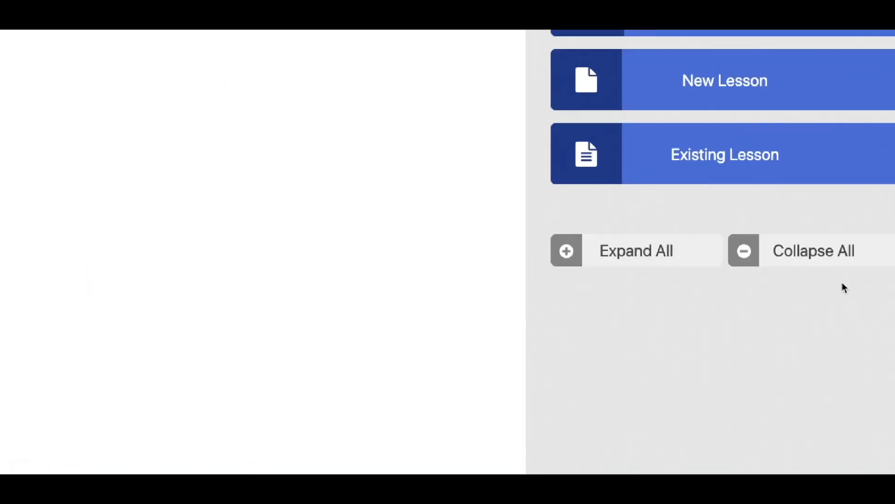
pyautogui.click(652, 253)
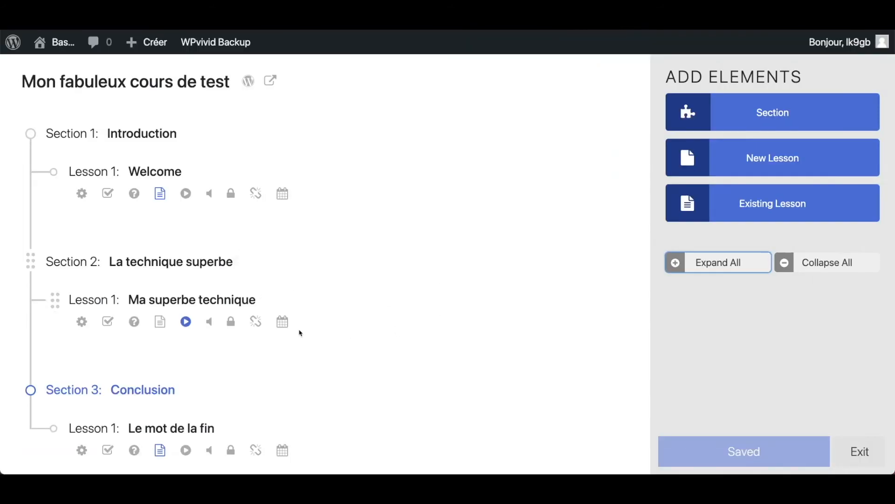
pyautogui.scroll(-1, 163, 359)
pyautogui.click(77, 435)
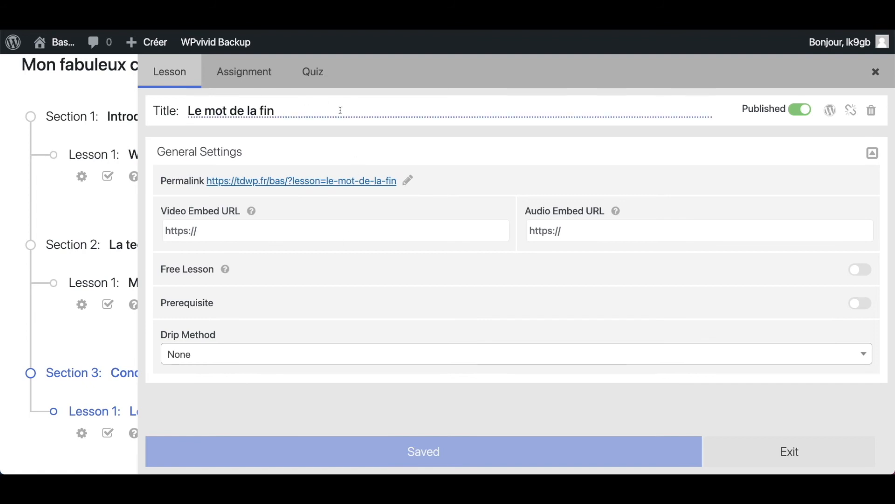
pyautogui.click(241, 234)
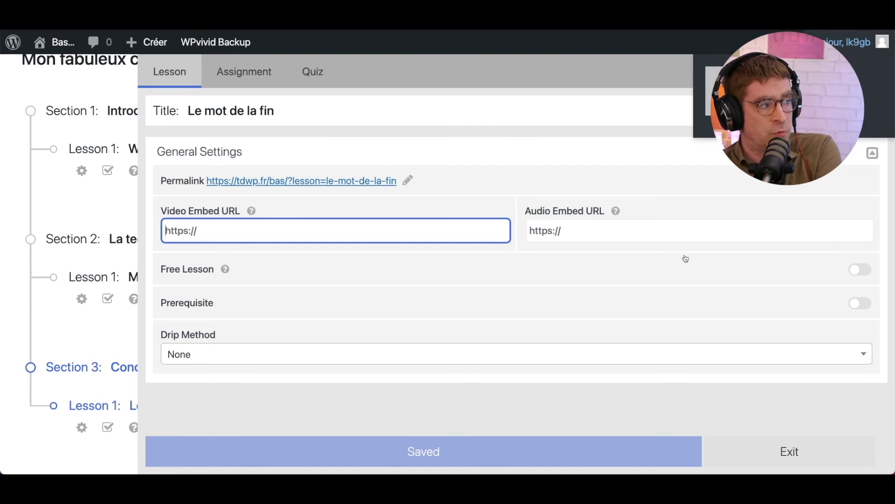
pyautogui.click(873, 70)
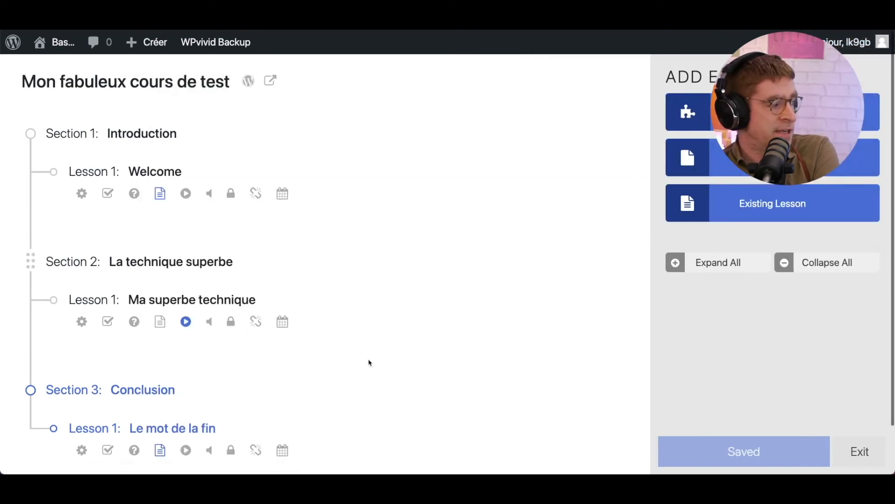
# Add five new lessons to the "La technique superbe" section below "Ma superbe technique".
pyautogui.scroll(-2, 280, 359)
pyautogui.moveTo(55, 243); pyautogui.dragTo(157, 281)
pyautogui.scroll(-1, 157, 281)
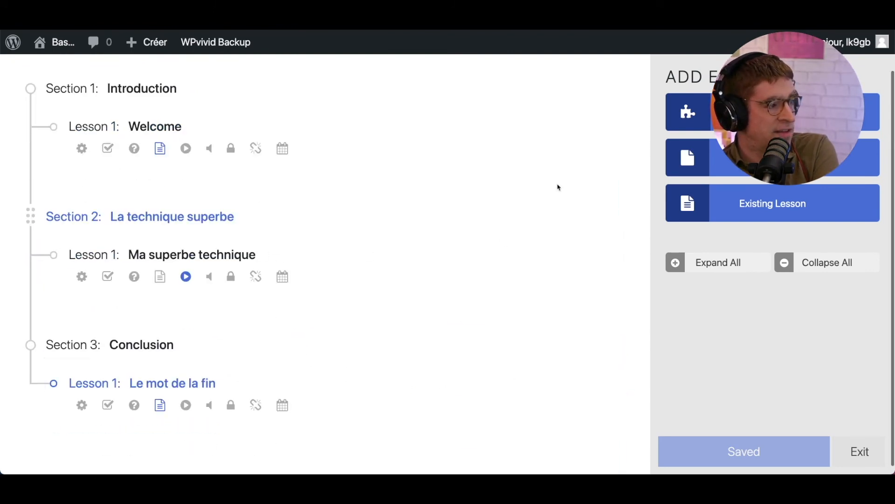
pyautogui.click(773, 159)
pyautogui.click(773, 159)
pyautogui.click(773, 159)
pyautogui.click(772, 158)
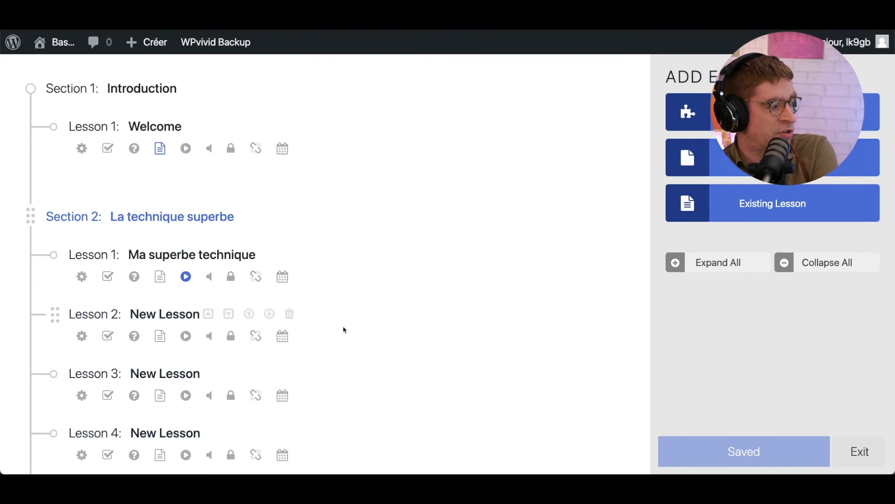
# View the video embed and title fields in the settings of the first new lesson in "La technique superbe", and close them.
pyautogui.scroll(-2, 280, 354)
pyautogui.click(82, 236)
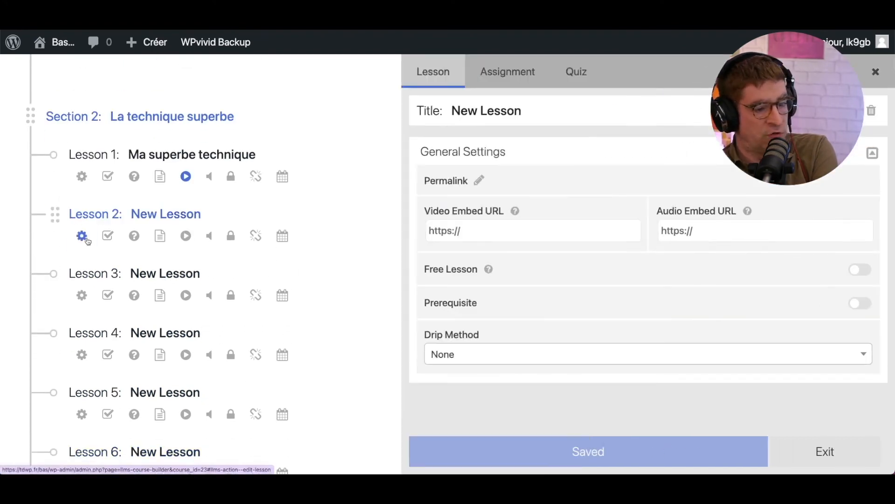
pyautogui.click(219, 241)
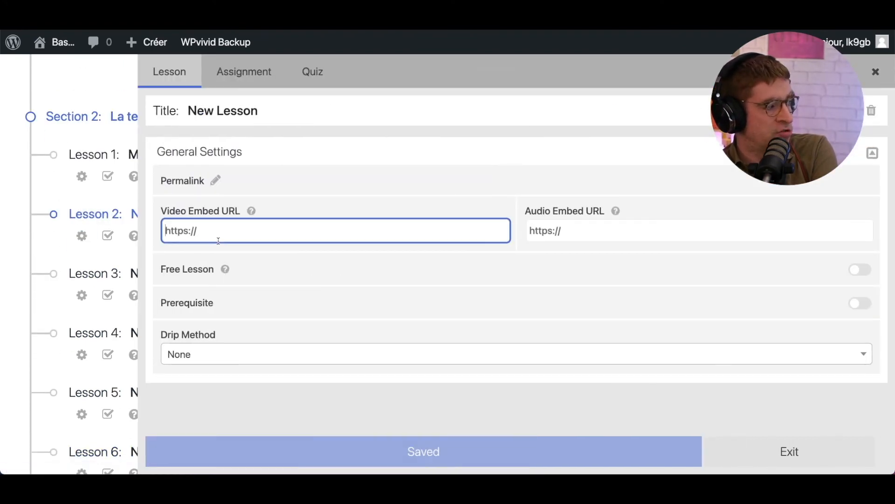
pyautogui.tripleClick(235, 112)
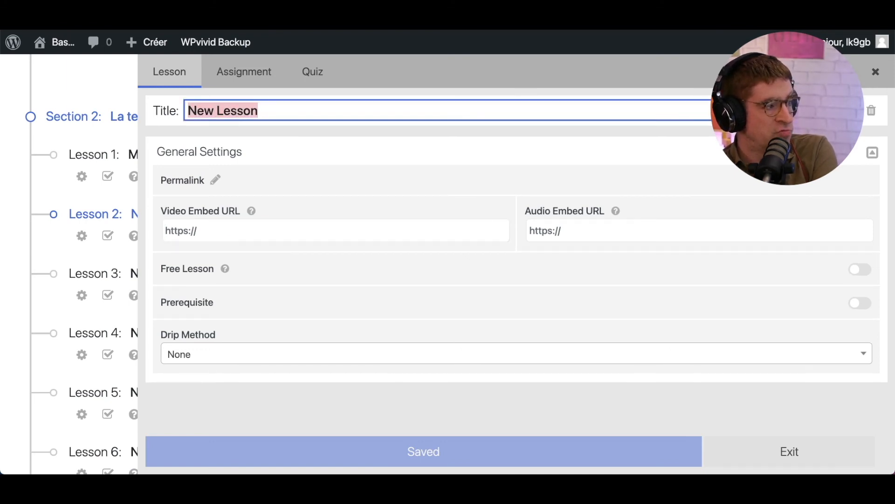
pyautogui.click(875, 71)
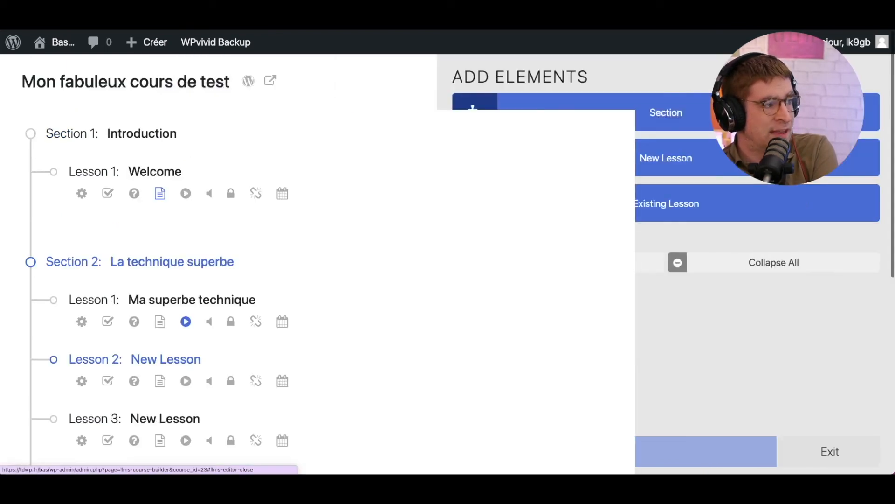
# Move one of the new lessons above "Ma superbe technique" in the "La technique superbe" section.
pyautogui.scroll(-5, 126, 373)
pyautogui.moveTo(55, 268); pyautogui.dragTo(79, 88)
pyautogui.scroll(-3, 208, 266)
pyautogui.scroll(7, 263, 266)
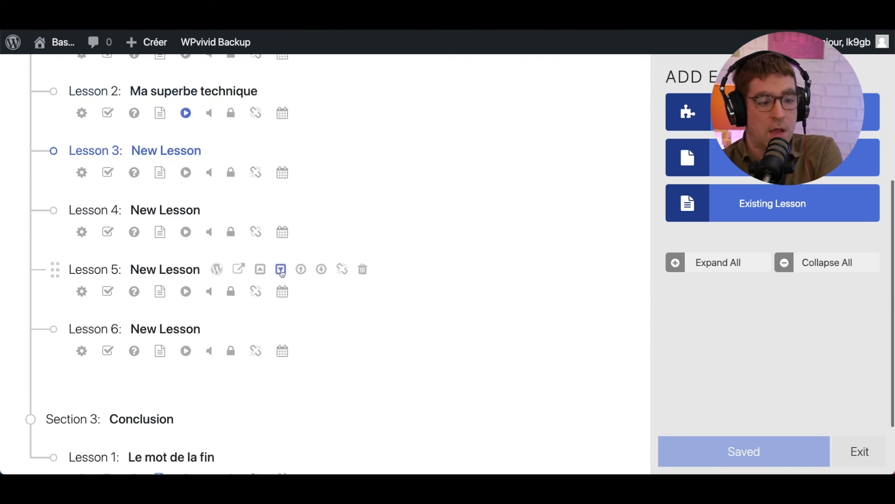